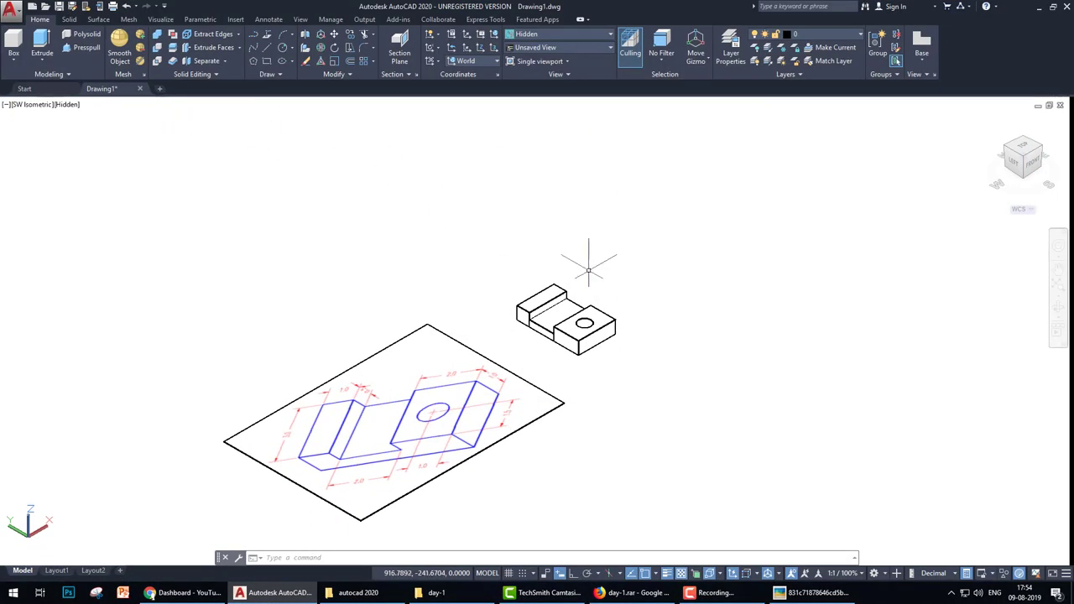
# Pan the SW Isometric view of the 3D block and its sketch up slightly
pyautogui.moveTo(0, 213); pyautogui.dragTo(4, 144, button='middle')
# Switch the viewport to Top view and window-select the small rectangle for moving
pyautogui.click(35, 104)
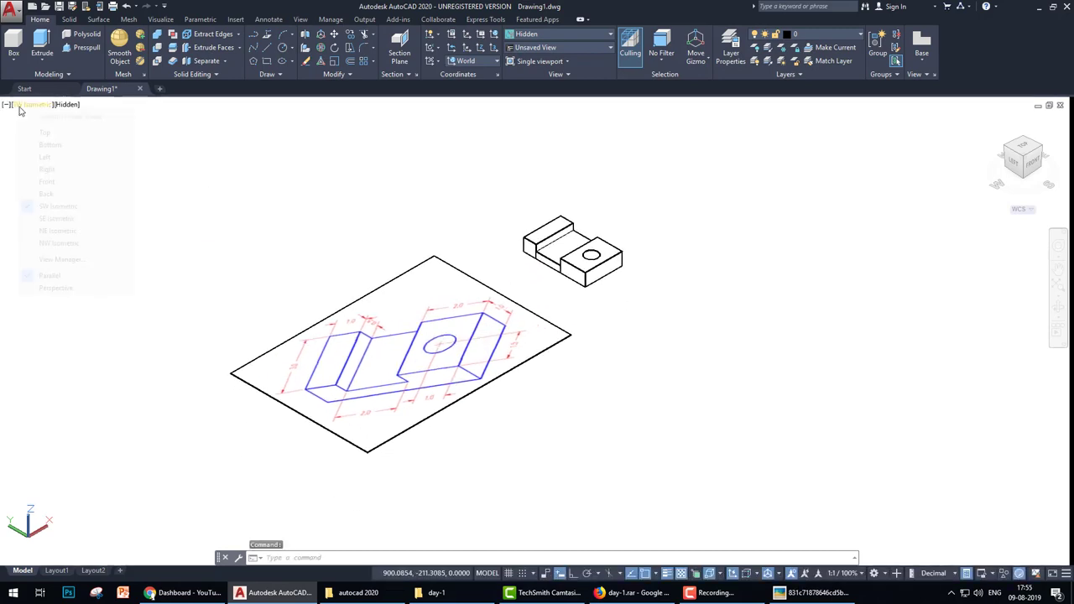
pyautogui.click(37, 131)
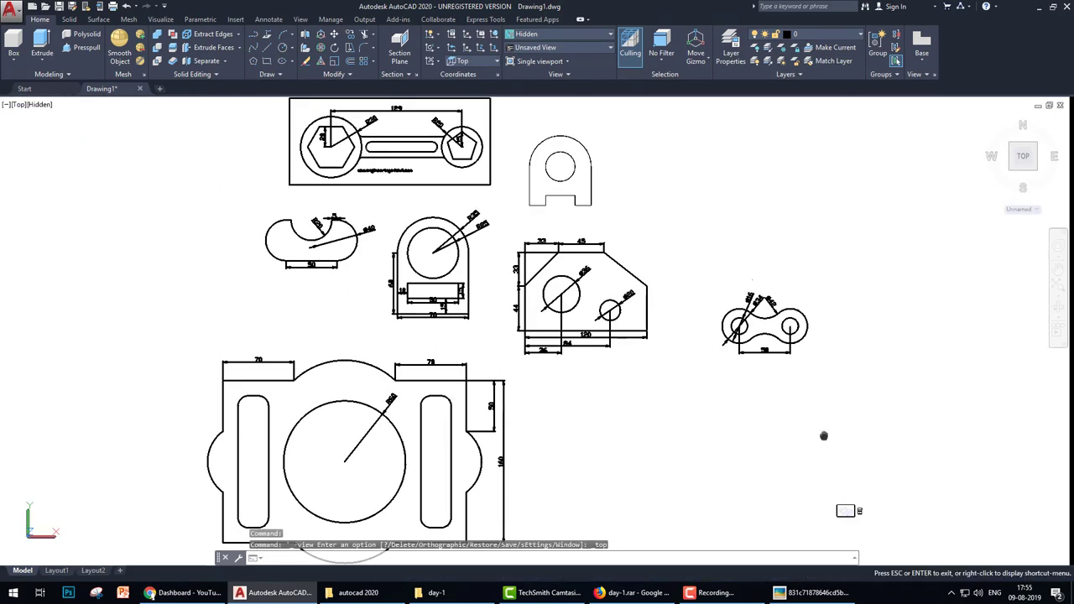
pyautogui.write('m')
pyautogui.press('Return')
pyautogui.click(845, 440)
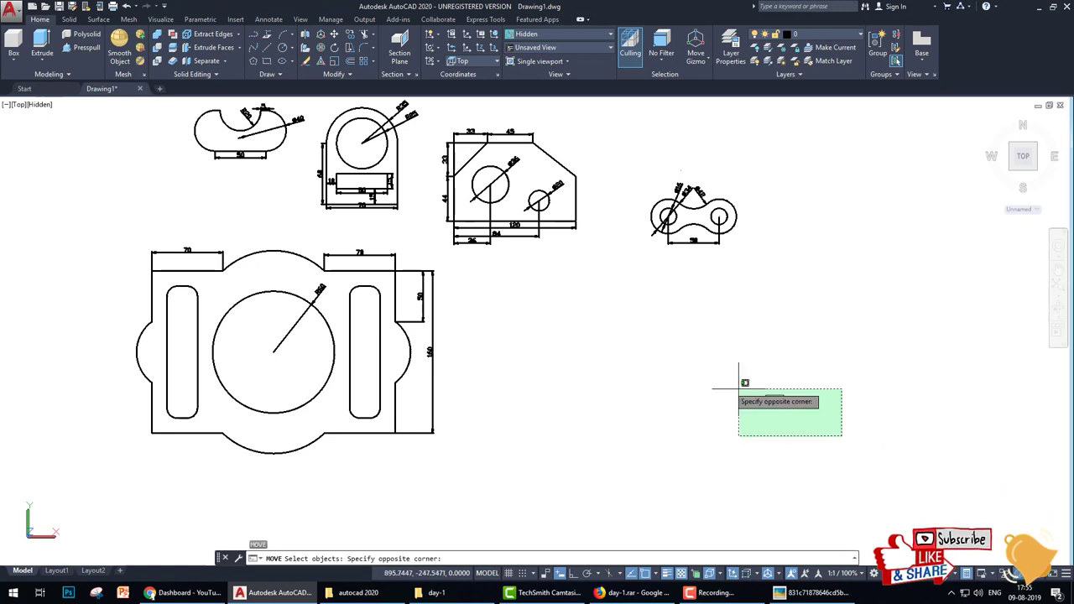
pyautogui.click(711, 362)
pyautogui.press('Return')
# Drop the small rectangle beside the large part and zoom in on the plates
pyautogui.click(766, 396)
pyautogui.click(476, 282)
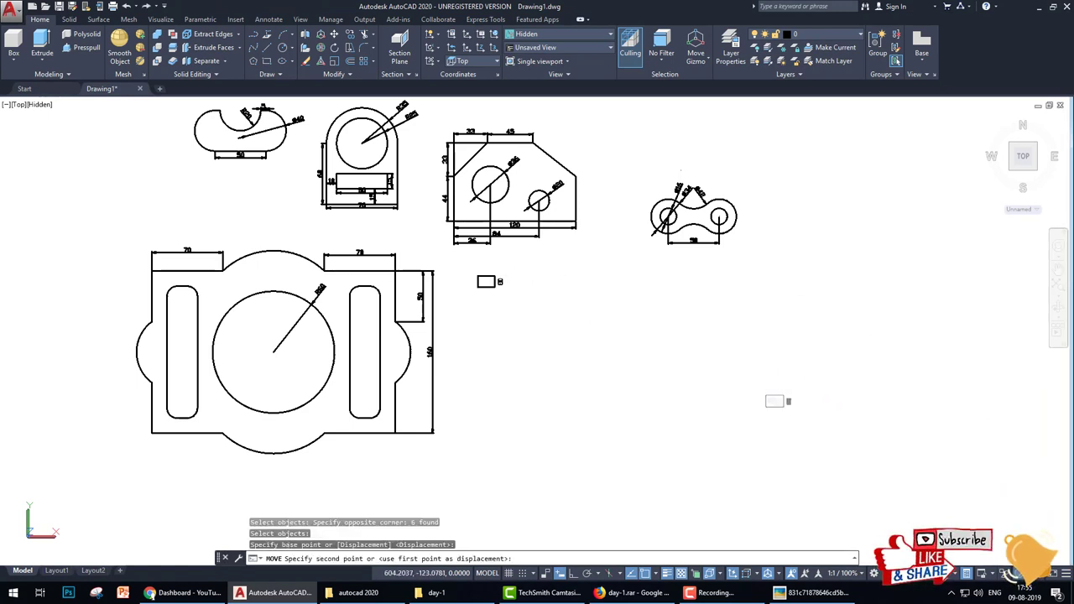
pyautogui.press('Escape')
pyautogui.scroll(3, 456, 250)
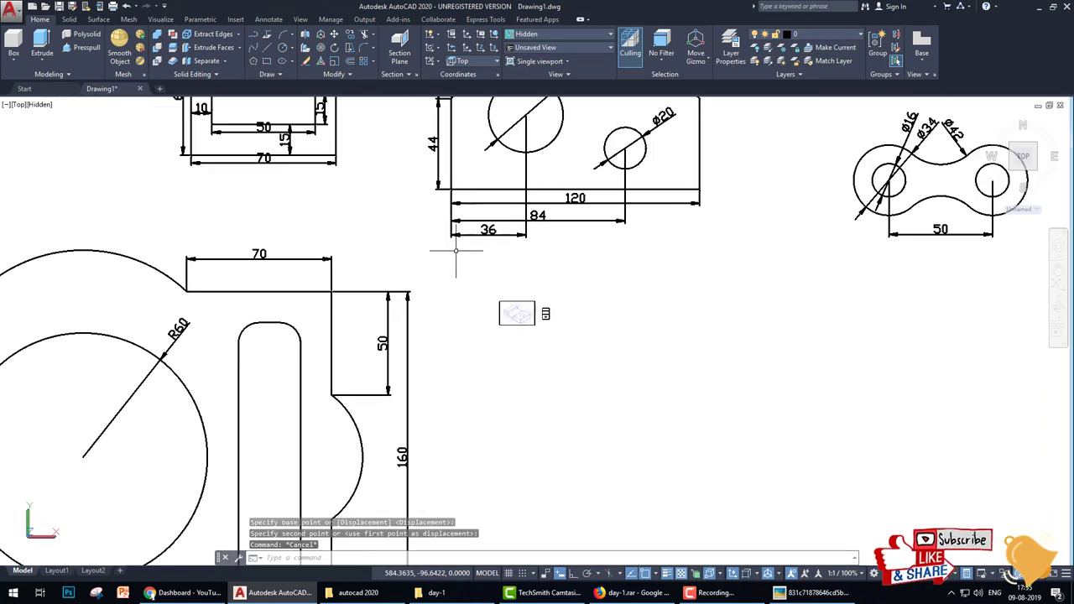
pyautogui.moveTo(523, 279); pyautogui.dragTo(485, 275, button='middle')
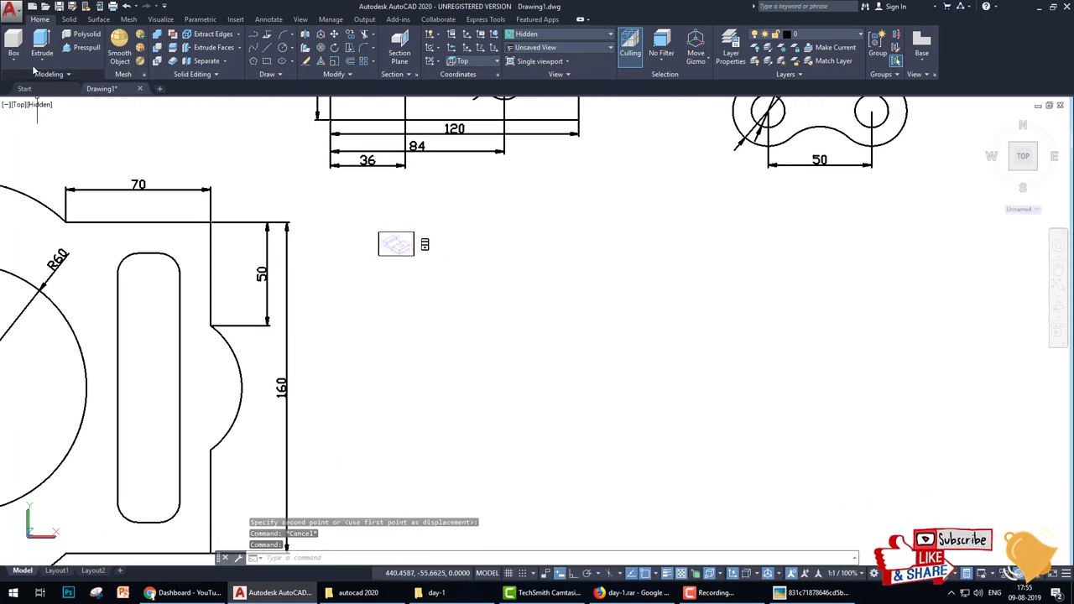
# Start an image attachment and browse the day-1 folder for the pattern image
pyautogui.click(250, 23)
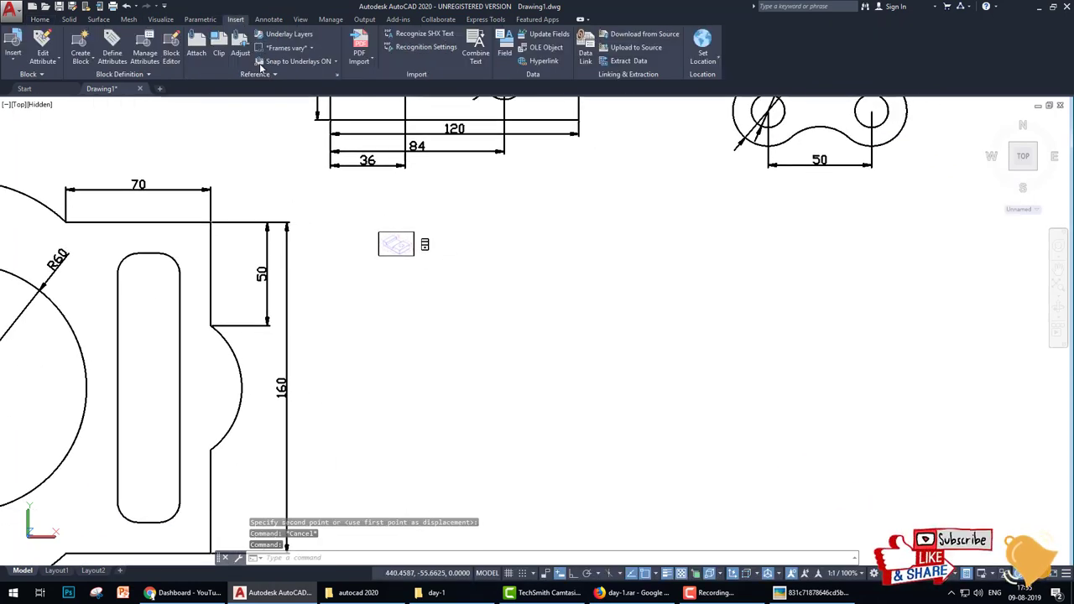
pyautogui.click(196, 46)
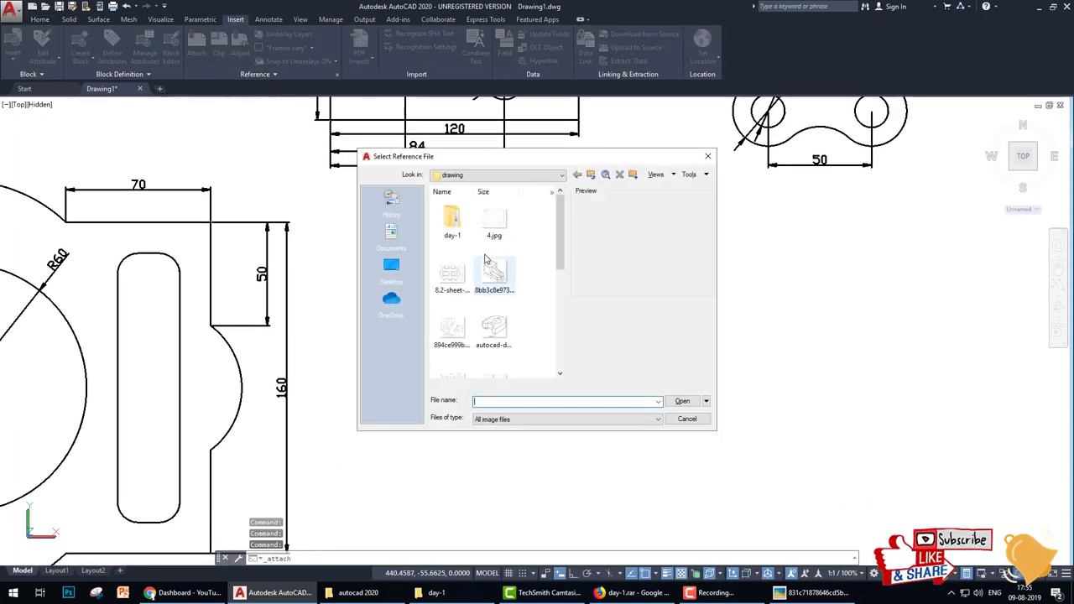
pyautogui.doubleClick(458, 229)
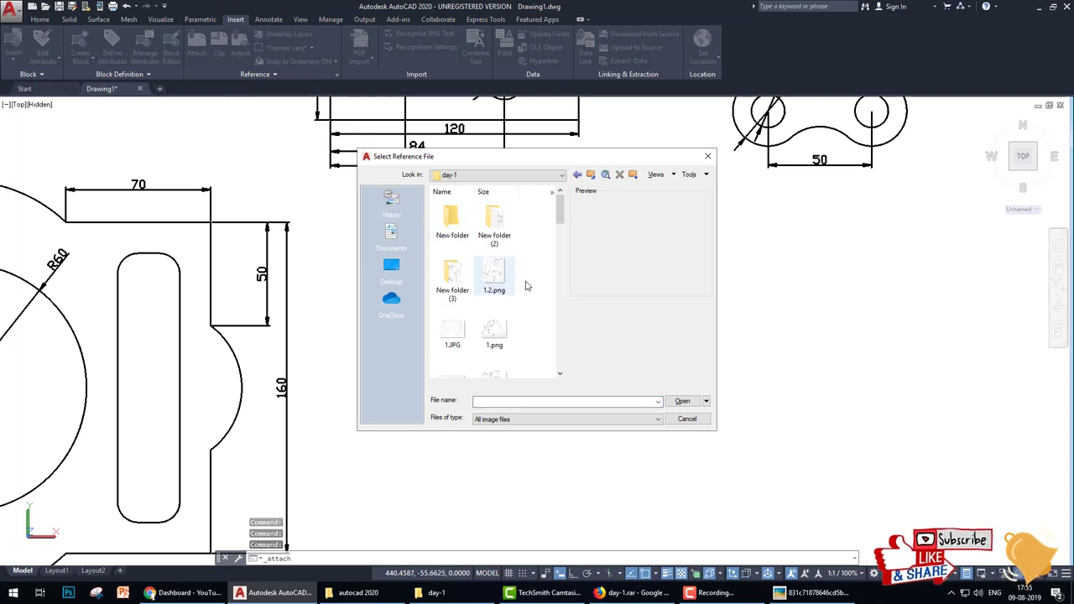
pyautogui.scroll(-3, 530, 294)
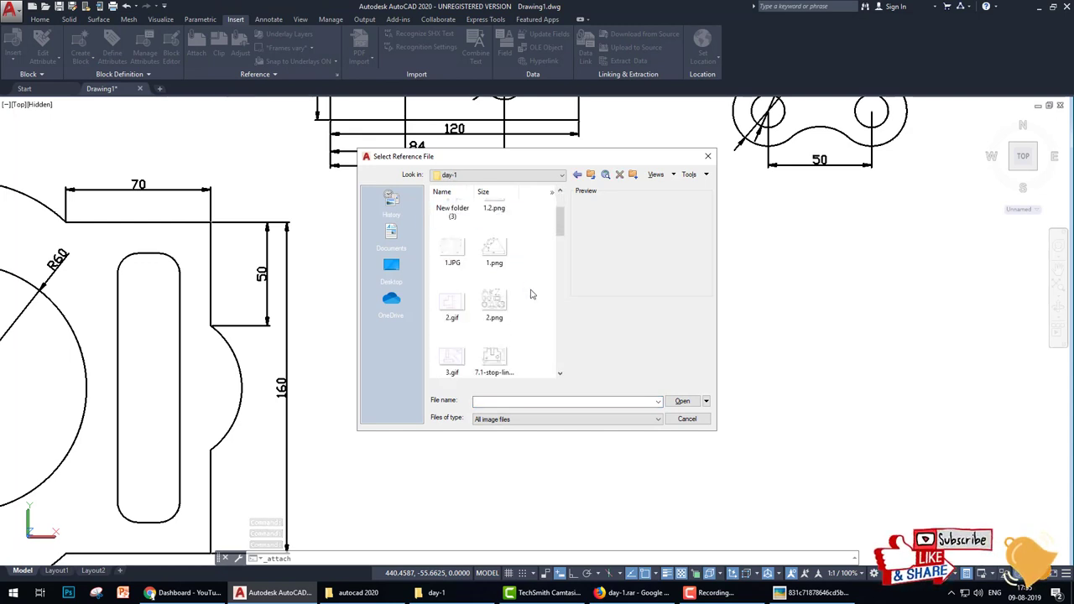
pyautogui.scroll(-3, 530, 294)
pyautogui.scroll(-2, 530, 294)
pyautogui.scroll(-2, 530, 293)
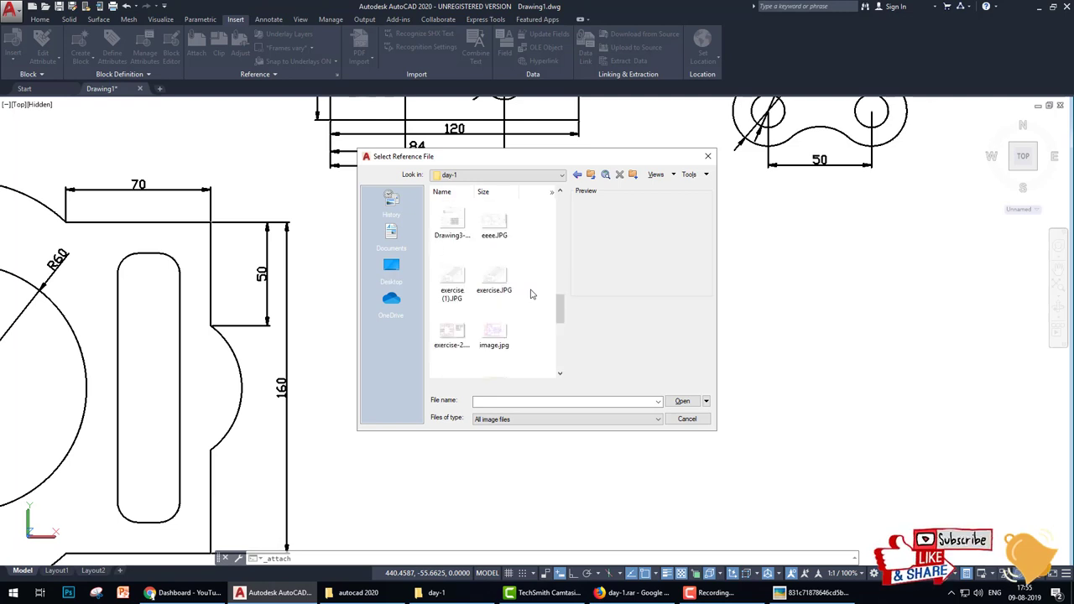
pyautogui.scroll(-2, 530, 293)
pyautogui.scroll(-2, 530, 294)
pyautogui.scroll(-1, 530, 294)
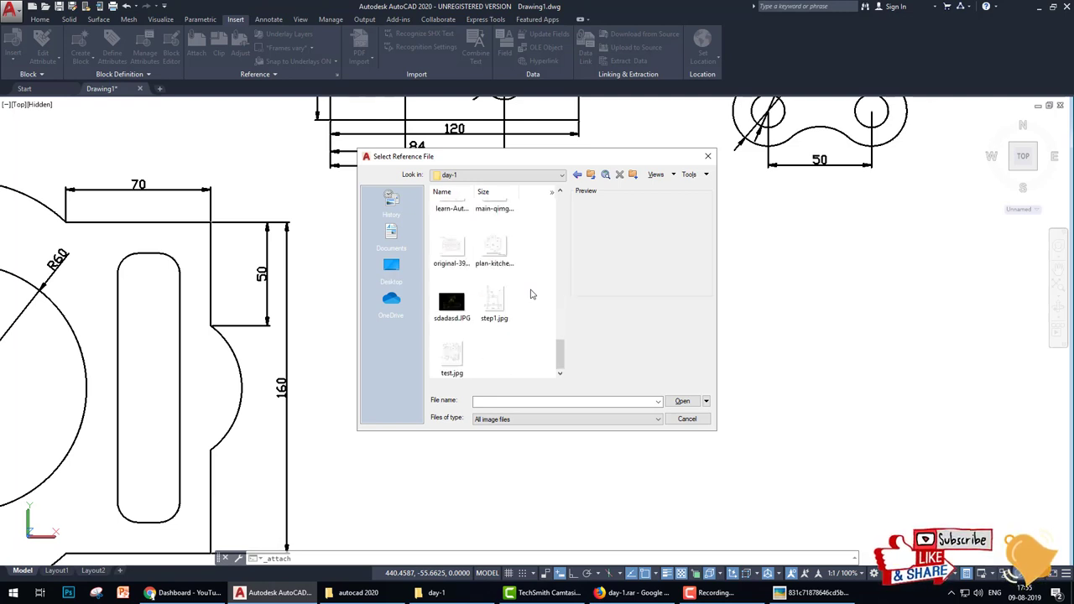
pyautogui.scroll(3, 530, 294)
pyautogui.scroll(2, 531, 293)
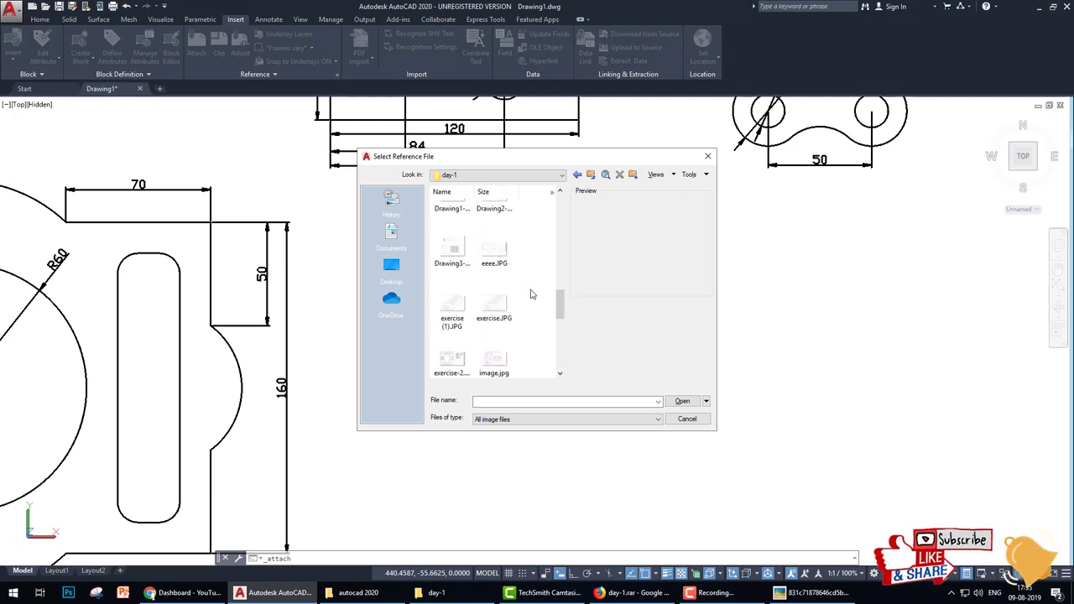
pyautogui.scroll(1, 530, 293)
pyautogui.scroll(2, 530, 294)
pyautogui.scroll(1, 530, 294)
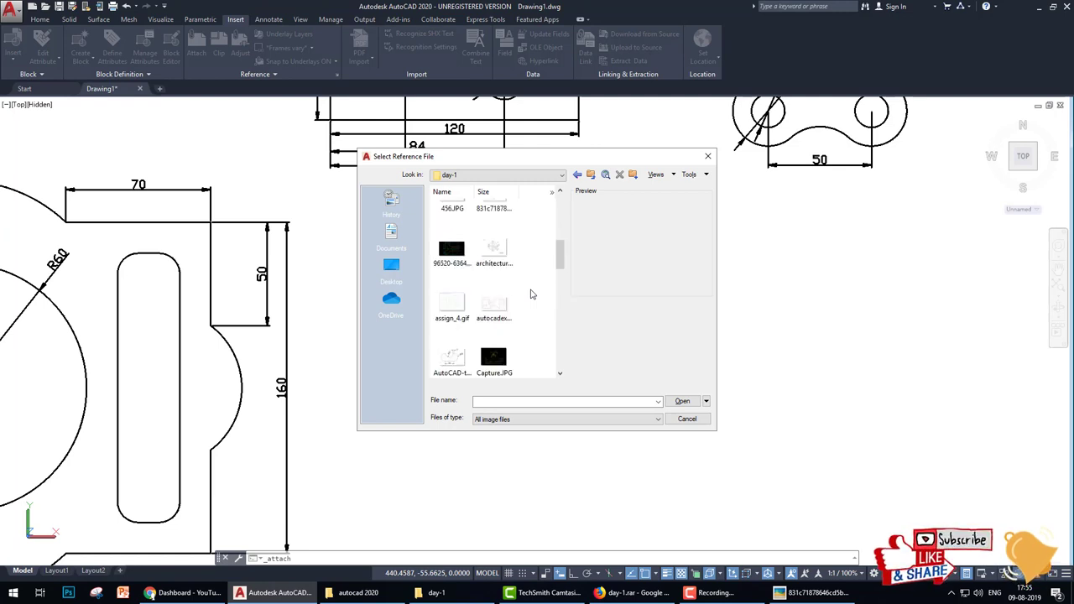
pyautogui.scroll(1, 531, 293)
# Attach the pattern image at a picked insertion point with scale 1
pyautogui.doubleClick(493, 277)
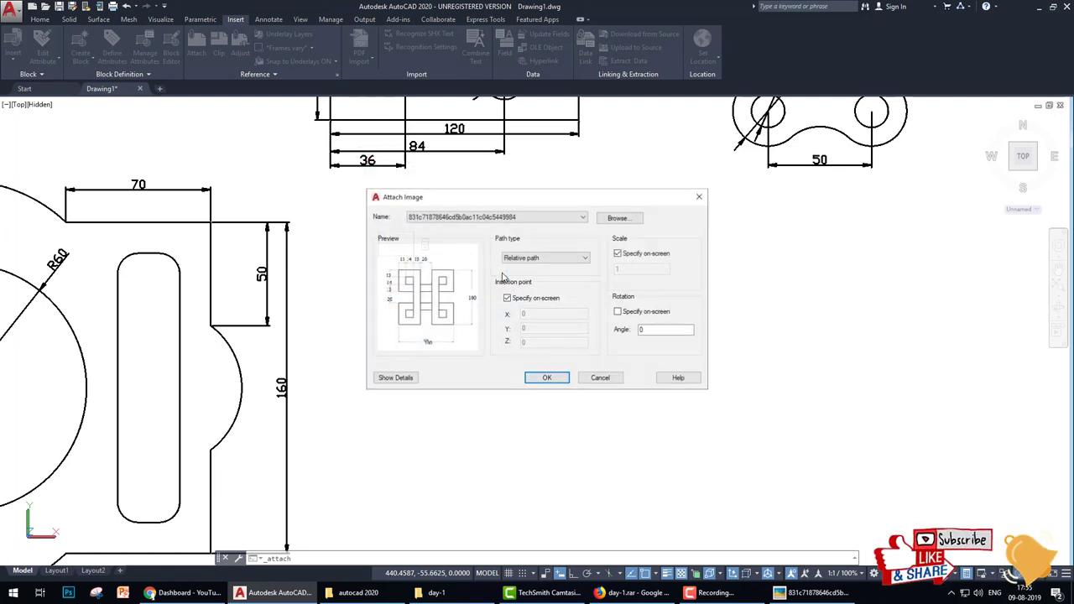
pyautogui.click(547, 376)
pyautogui.click(512, 419)
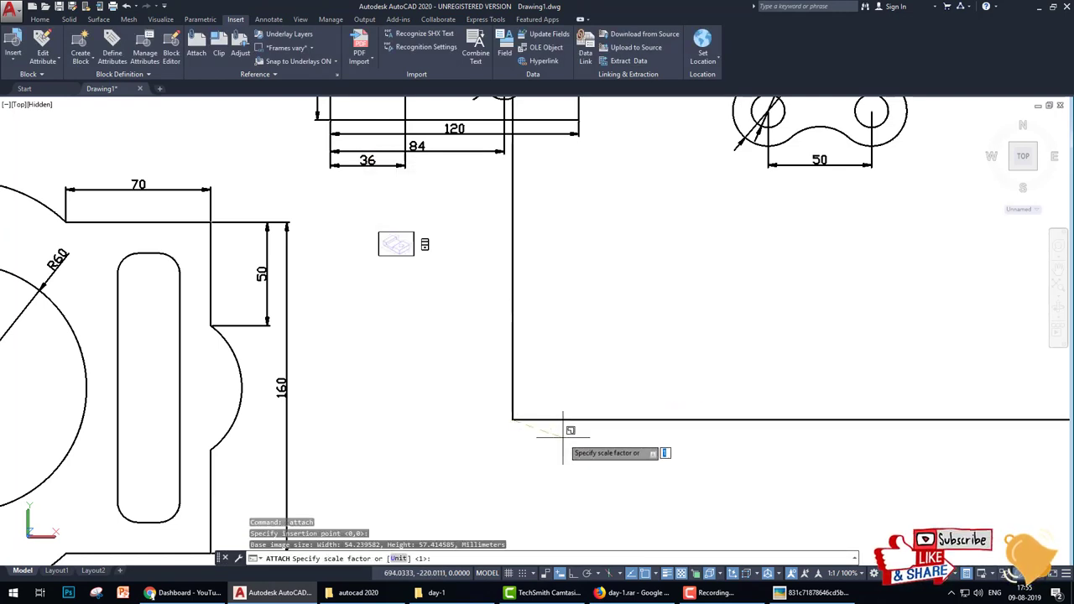
pyautogui.click(514, 410)
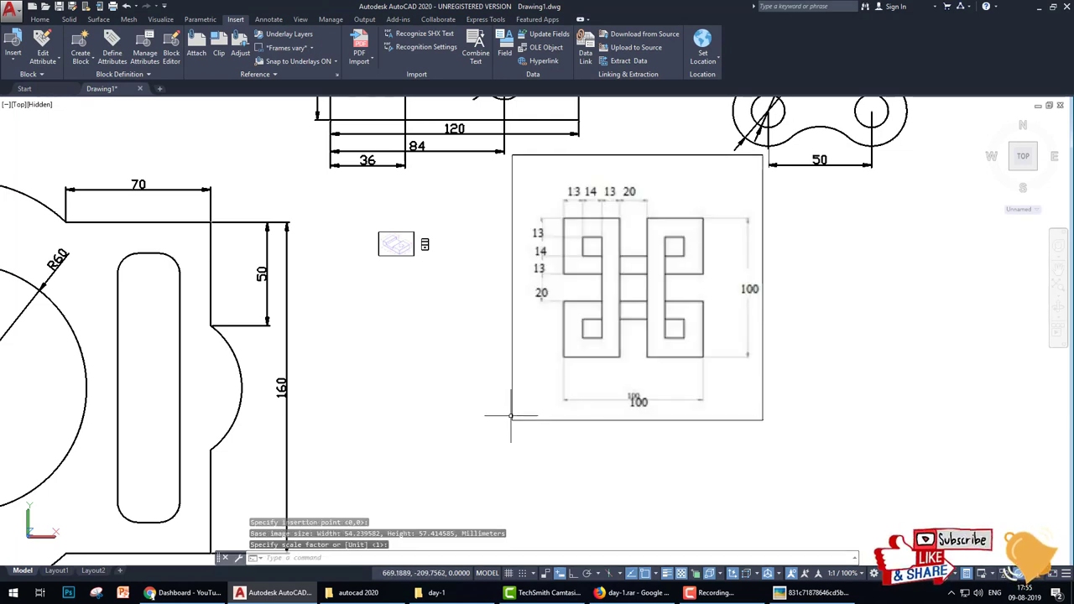
pyautogui.press('Escape')
# Draw a 100×100 square of lines with Ortho on, right of the reference image
pyautogui.moveTo(635, 299)
pyautogui.mouseDown(button='middle')
pyautogui.moveTo(478, 341)
pyautogui.moveTo(426, 341)
pyautogui.mouseUp(button='middle')
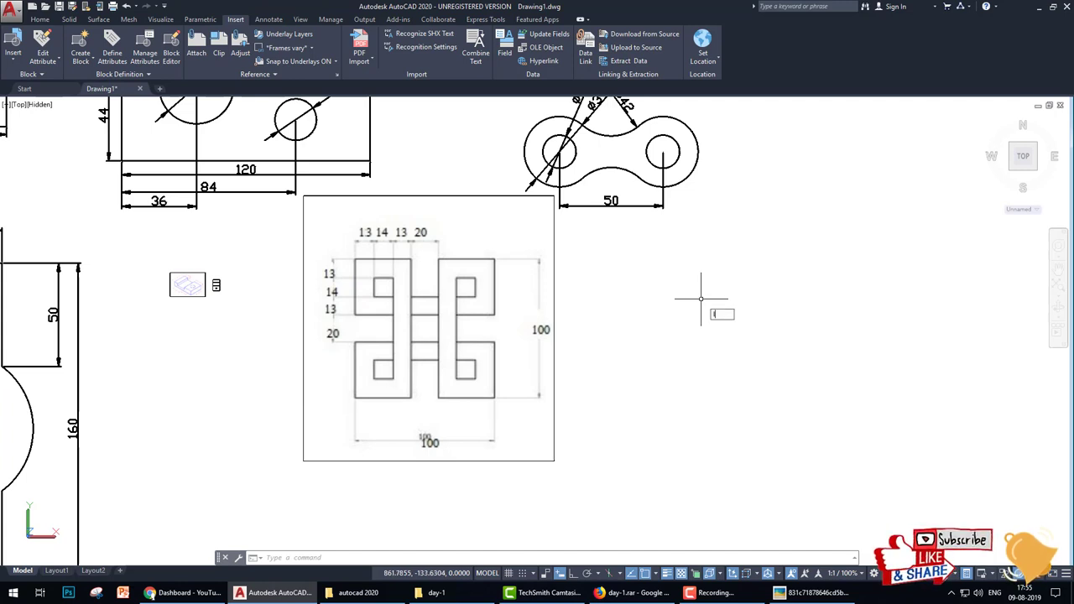
pyautogui.press('Return')
pyautogui.click(669, 295)
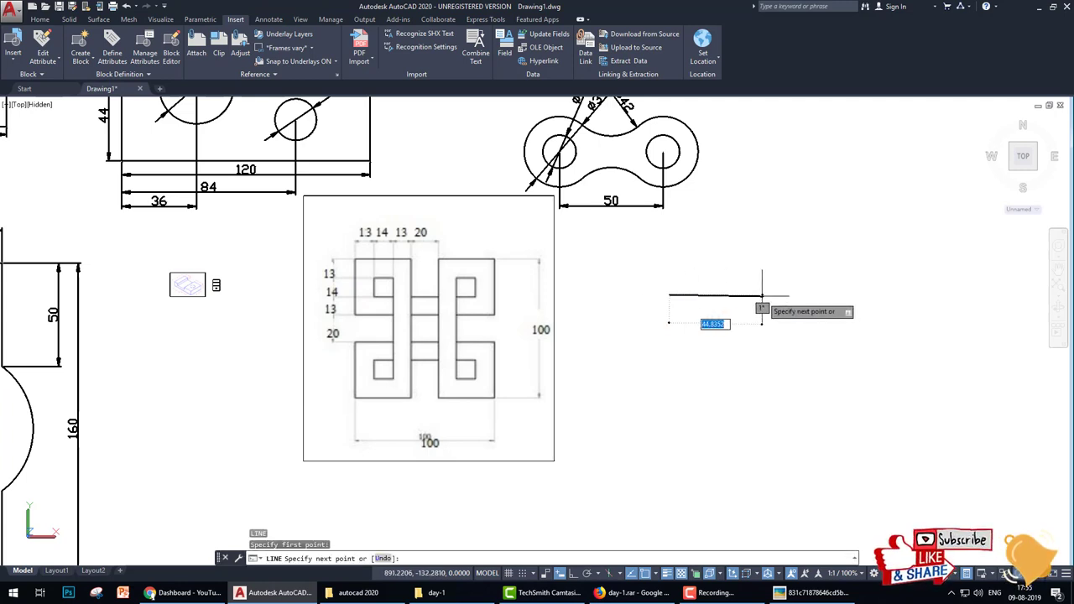
pyautogui.press('F8')
pyautogui.press('Return')
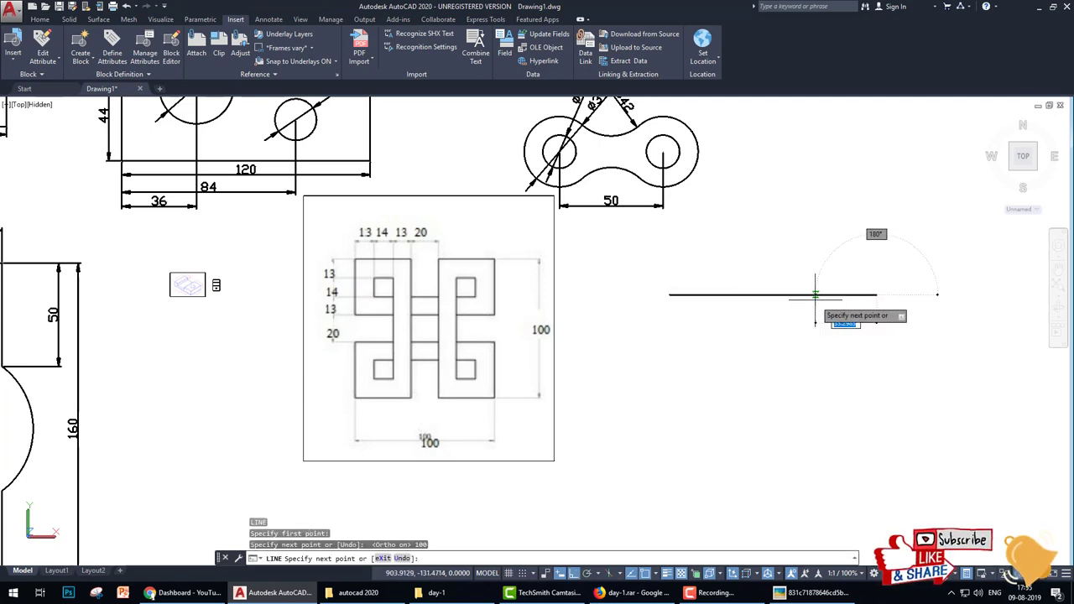
pyautogui.write('100')
pyautogui.press('Return')
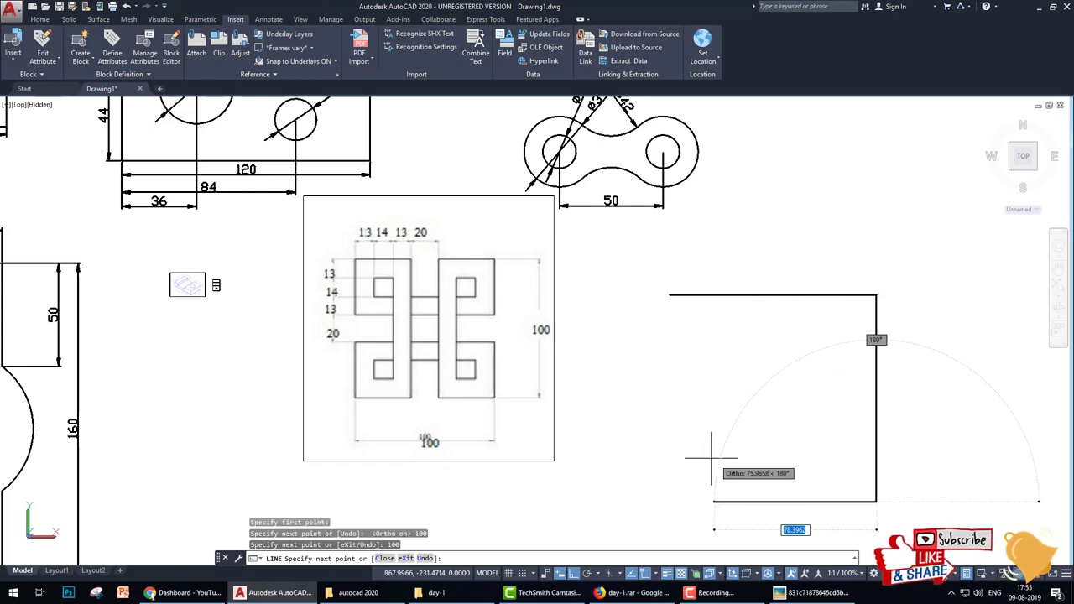
pyautogui.write('100')
pyautogui.press('Return')
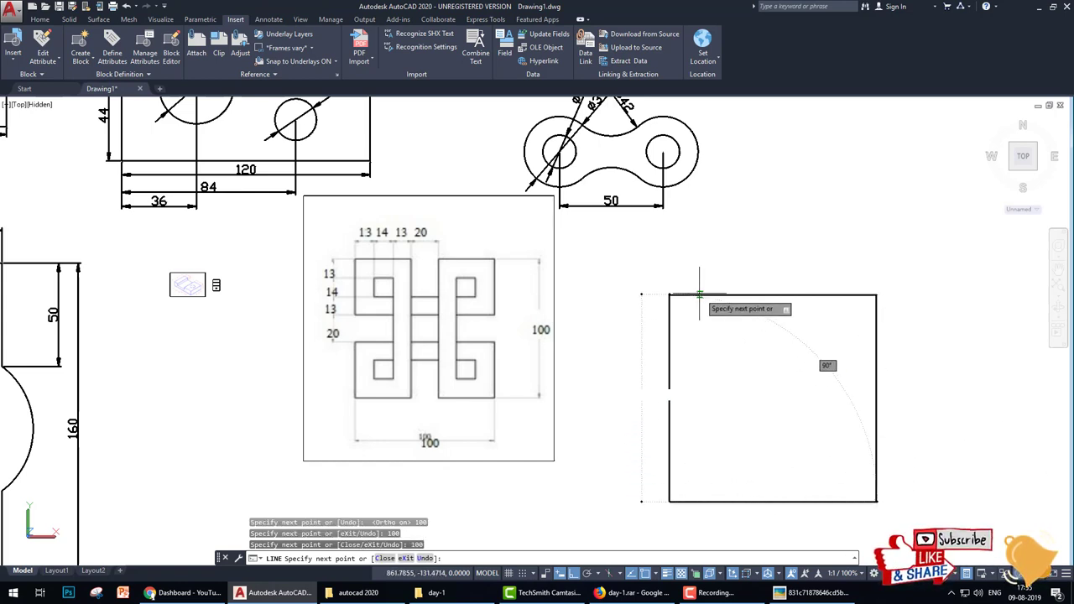
pyautogui.click(668, 295)
pyautogui.press('Escape')
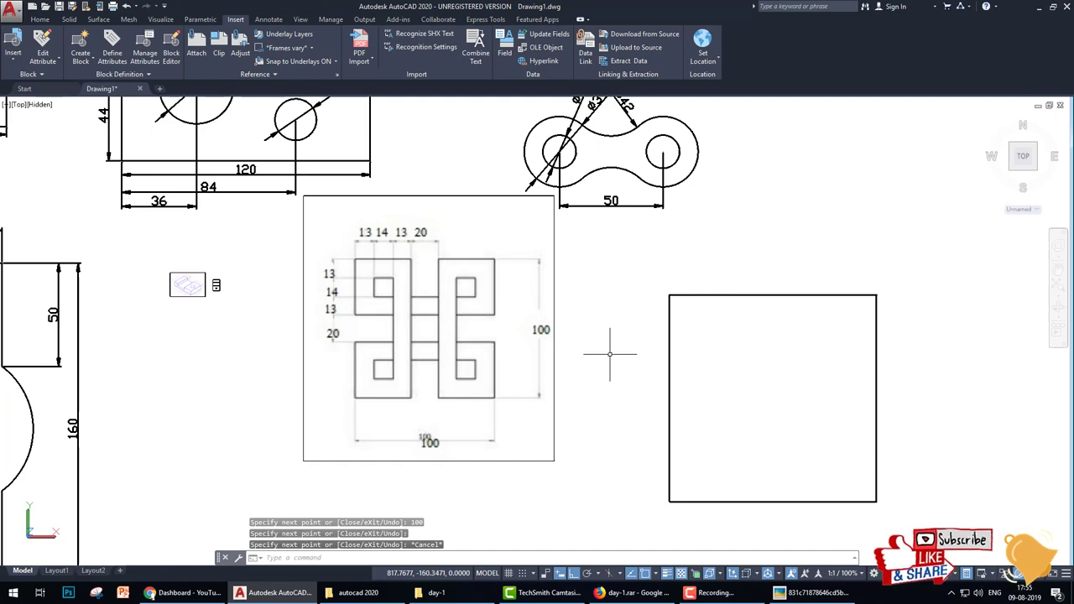
# Offset the square's left and right edges 13 units inward
pyautogui.write('o')
pyautogui.press('Return')
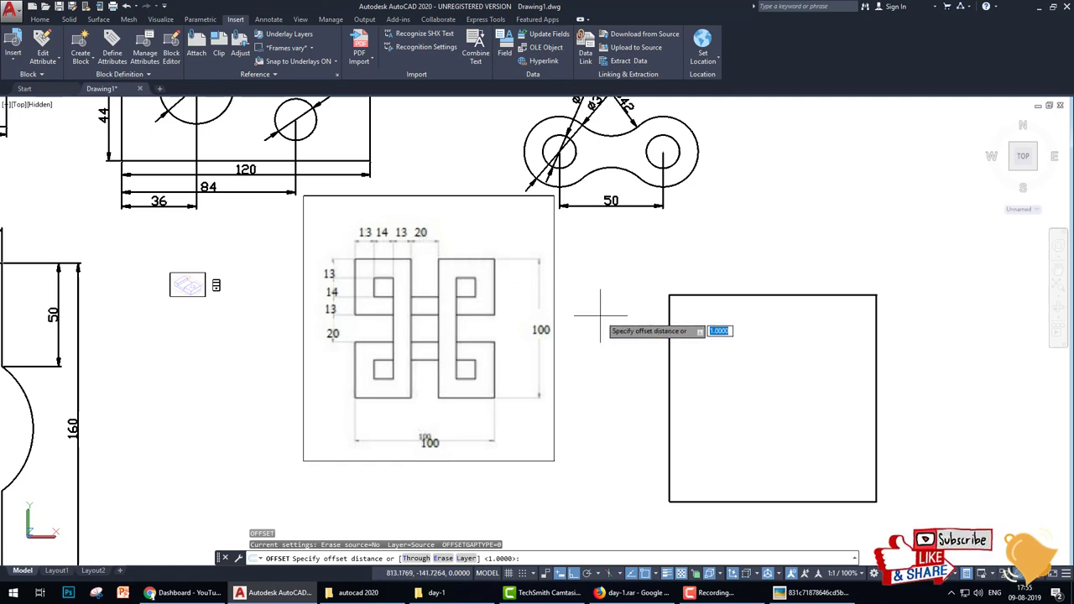
pyautogui.write('3')
pyautogui.press('Return')
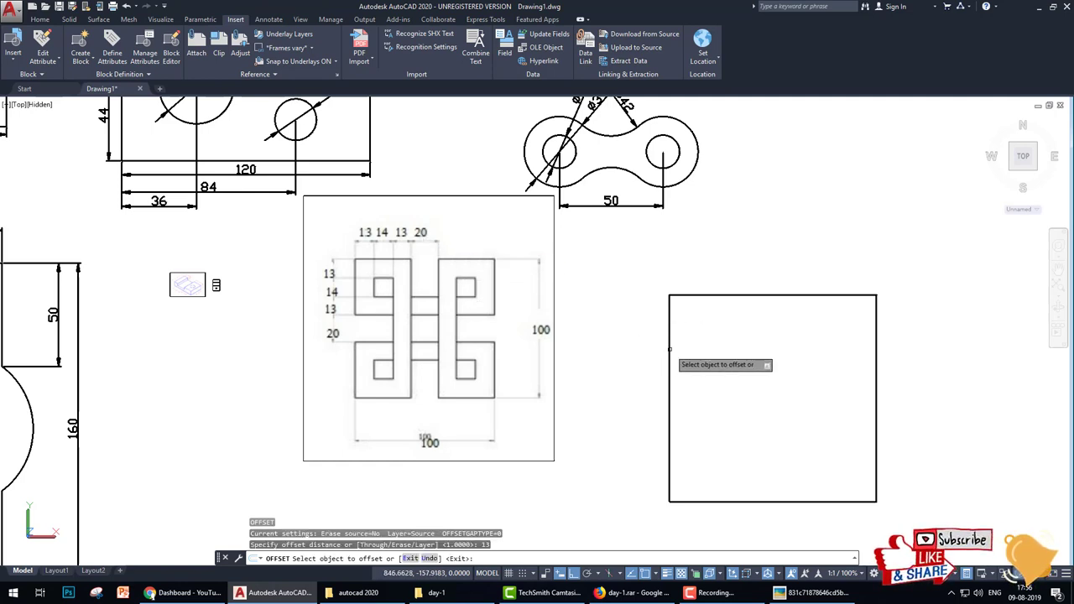
pyautogui.click(670, 347)
pyautogui.click(696, 349)
pyautogui.click(876, 351)
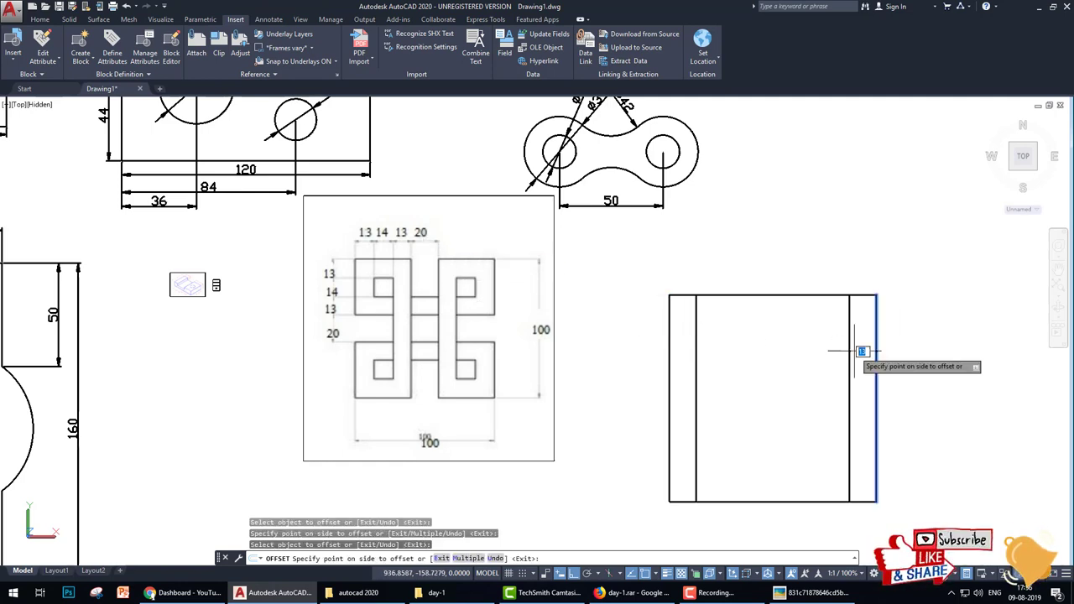
pyautogui.click(840, 353)
pyautogui.press('Return')
# Offset both inner vertical lines a further 14 units toward the centre
pyautogui.press('Return')
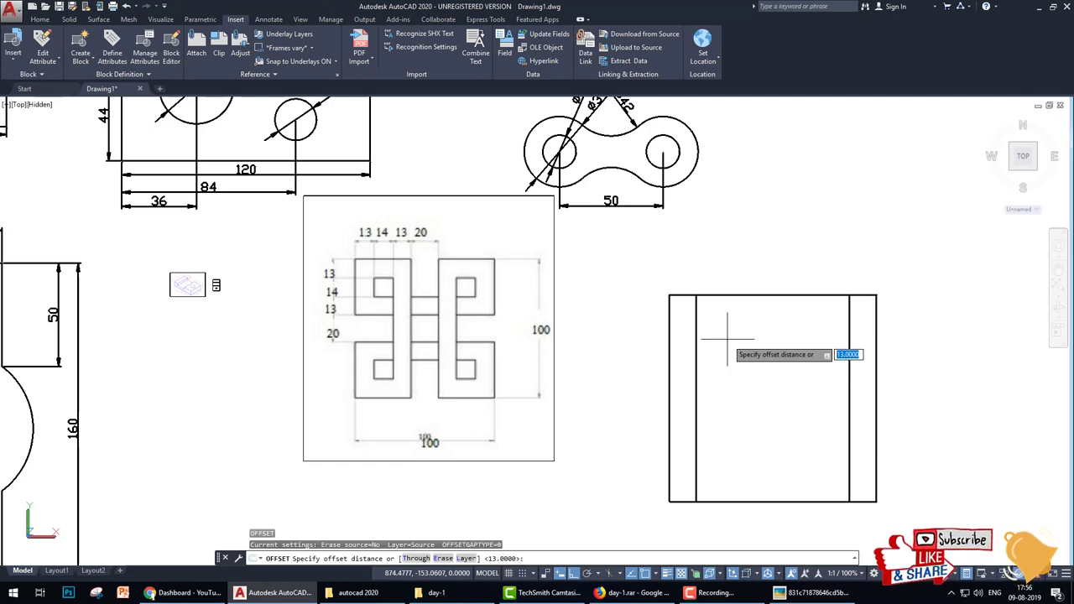
pyautogui.write('14')
pyautogui.press('Return')
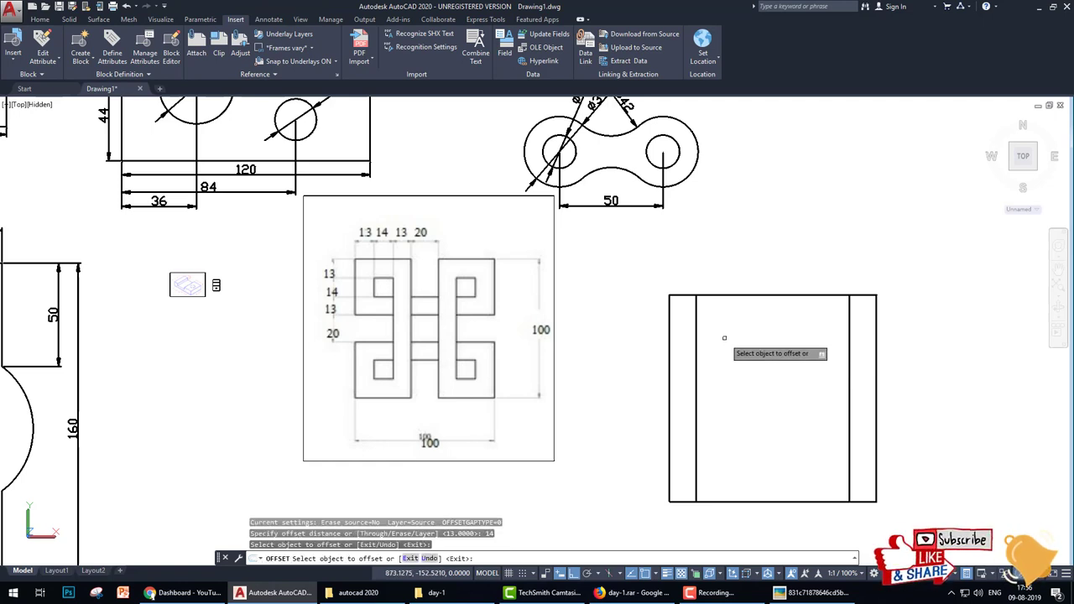
pyautogui.click(694, 339)
pyautogui.click(713, 344)
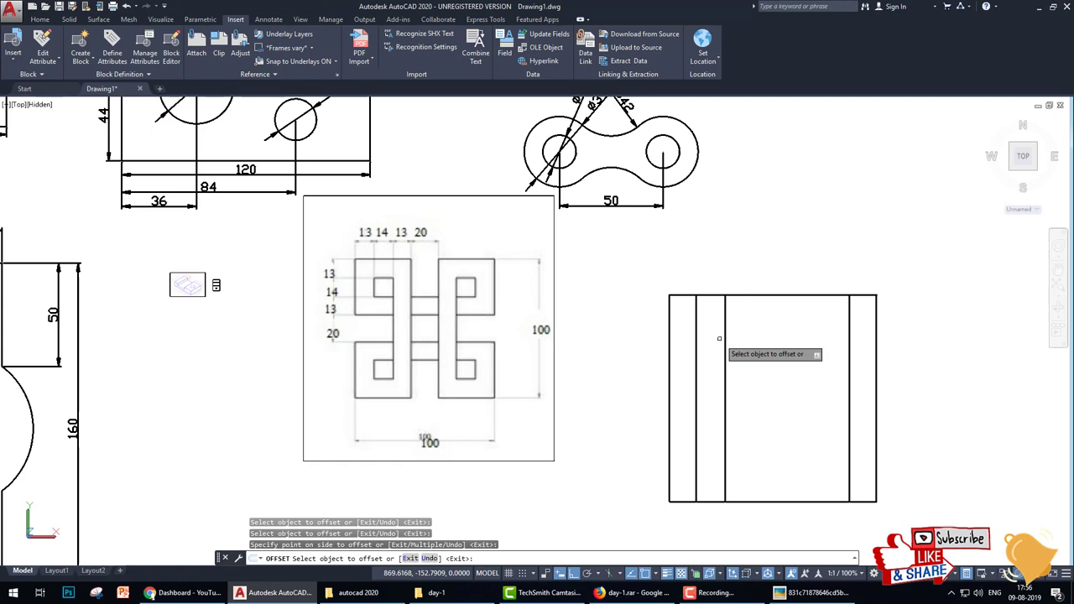
pyautogui.click(849, 354)
pyautogui.click(782, 367)
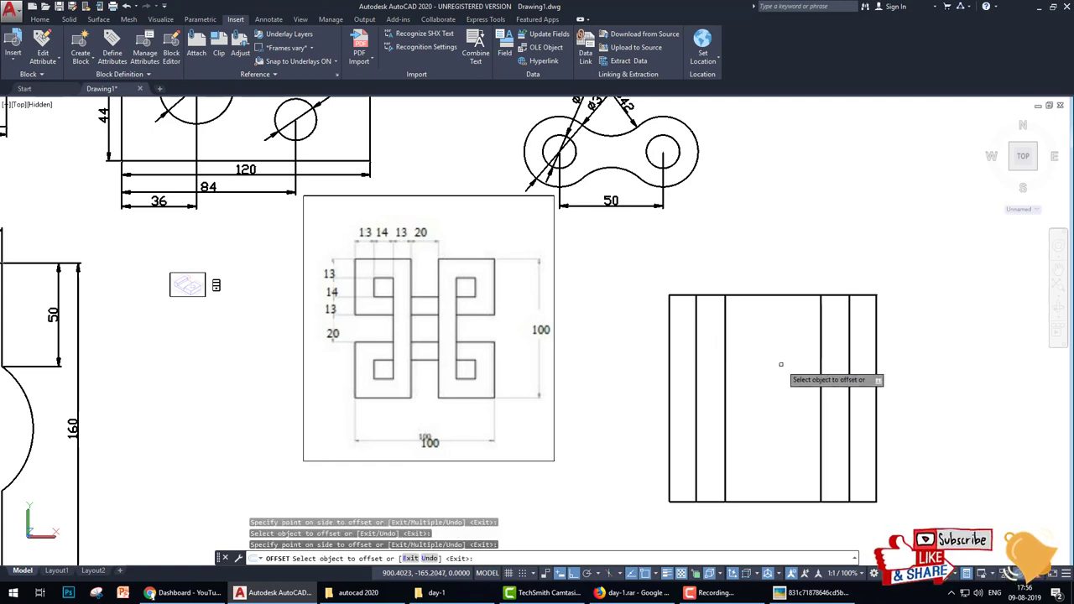
# Add 13-unit offsets of the inner vertical lines to complete six columns
pyautogui.press('Return')
pyautogui.press('Return')
pyautogui.write('13')
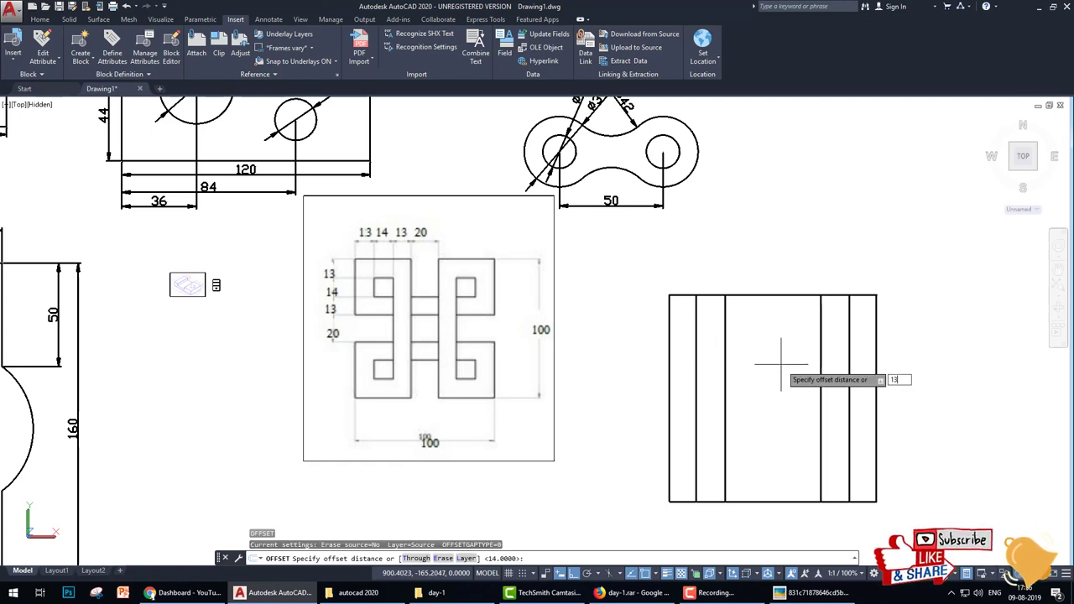
pyautogui.press('Return')
pyautogui.click(725, 335)
pyautogui.click(823, 333)
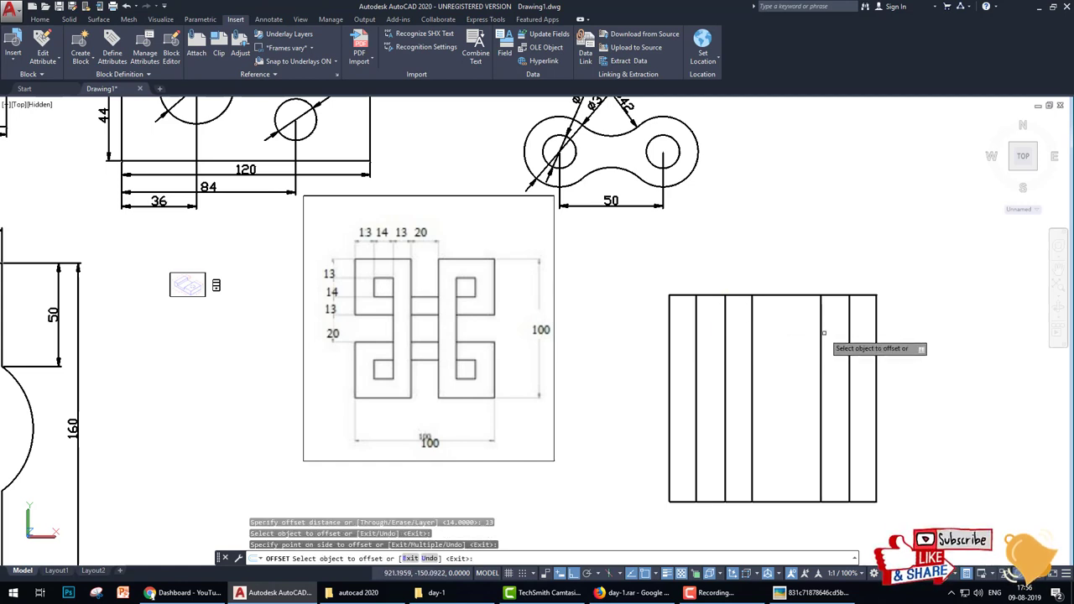
pyautogui.click(820, 333)
pyautogui.click(775, 321)
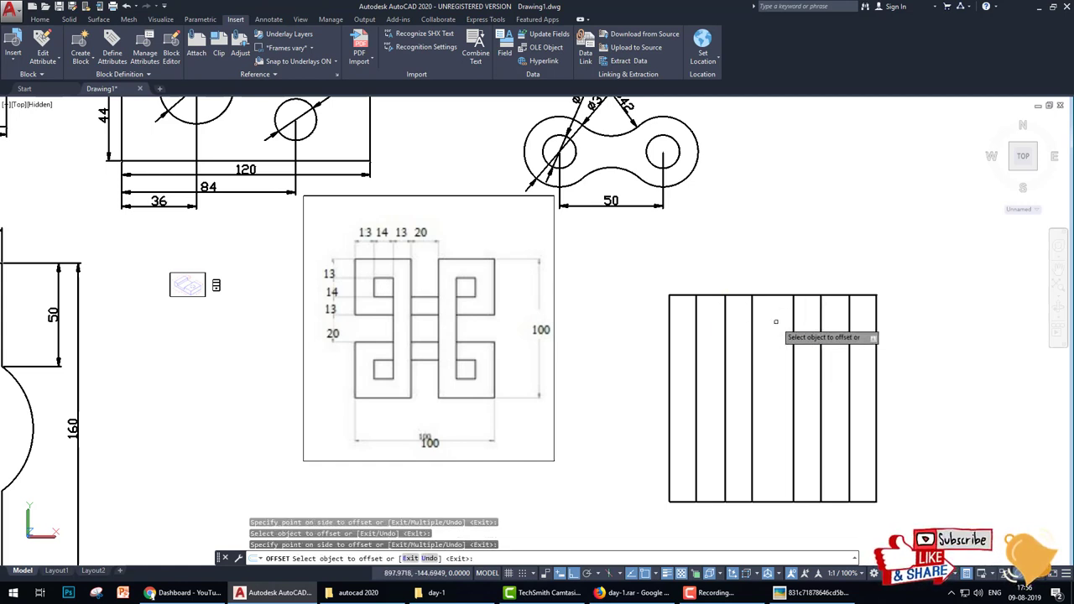
# Offset the square's top and bottom edges 13 units inward
pyautogui.press('Escape')
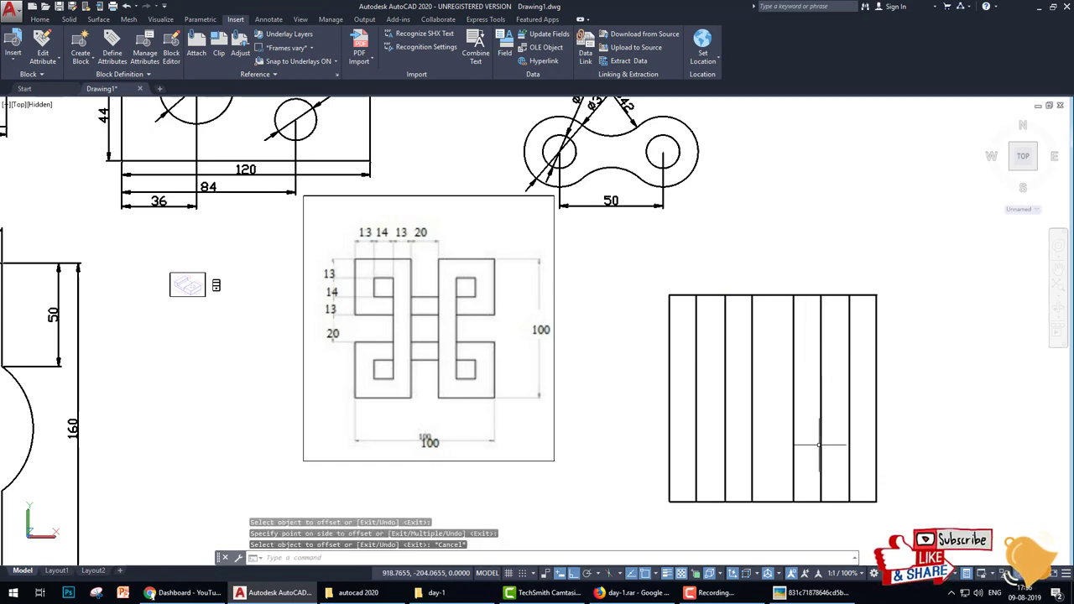
pyautogui.write('o')
pyautogui.press('Return')
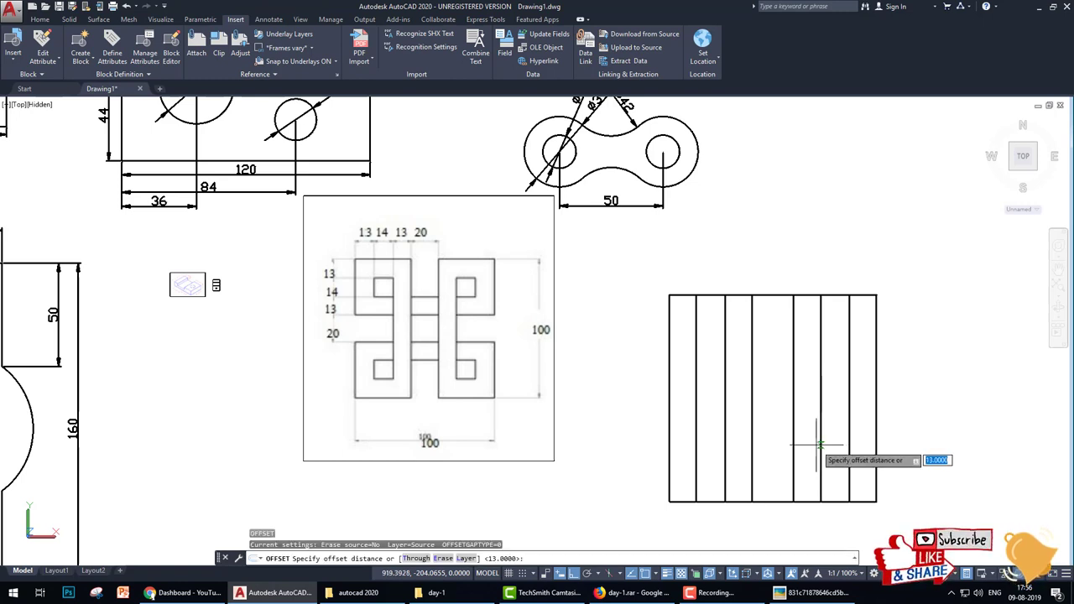
pyautogui.press('Return')
pyautogui.click(746, 501)
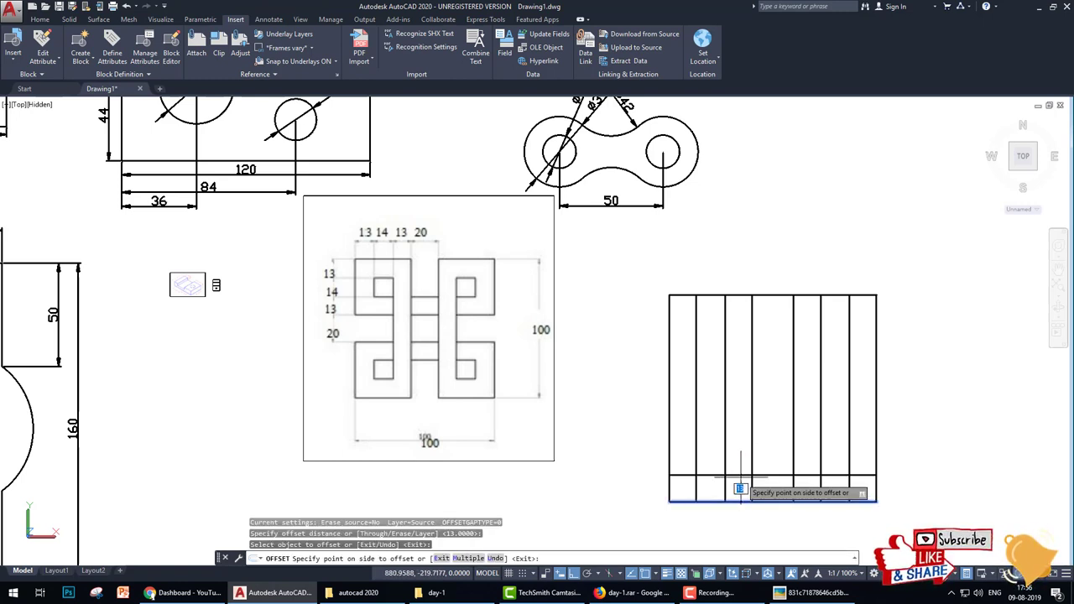
pyautogui.click(744, 457)
pyautogui.click(739, 295)
pyautogui.click(736, 321)
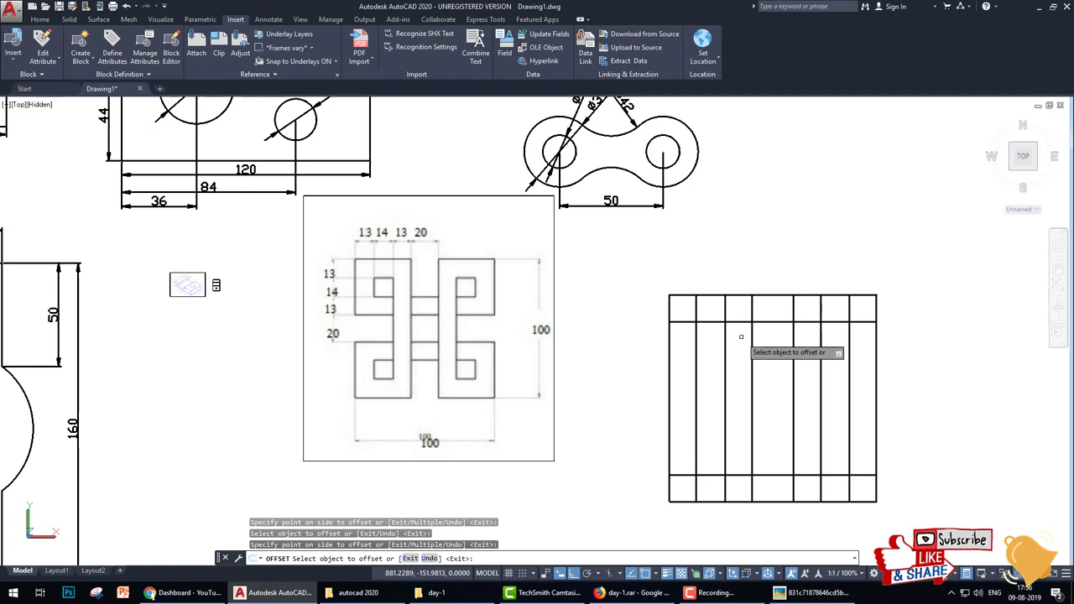
# Offset the upper inner horizontal line a further 14 units down
pyautogui.press('Return')
pyautogui.press('Return')
pyautogui.write('4')
pyautogui.press('Return')
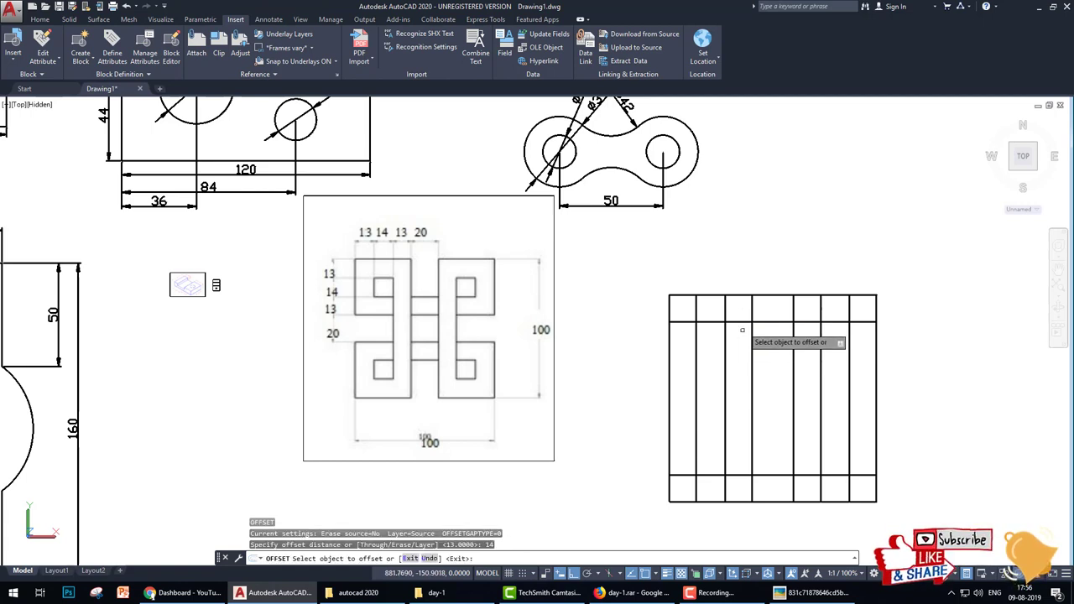
pyautogui.click(744, 321)
pyautogui.click(744, 348)
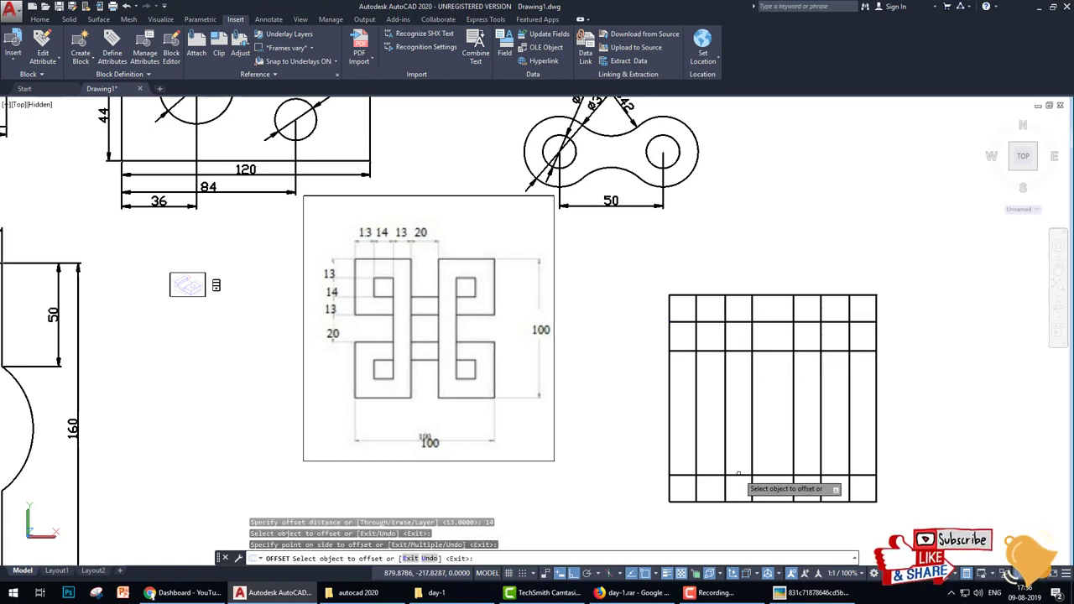
pyautogui.click(740, 474)
pyautogui.press('Escape')
pyautogui.write('13')
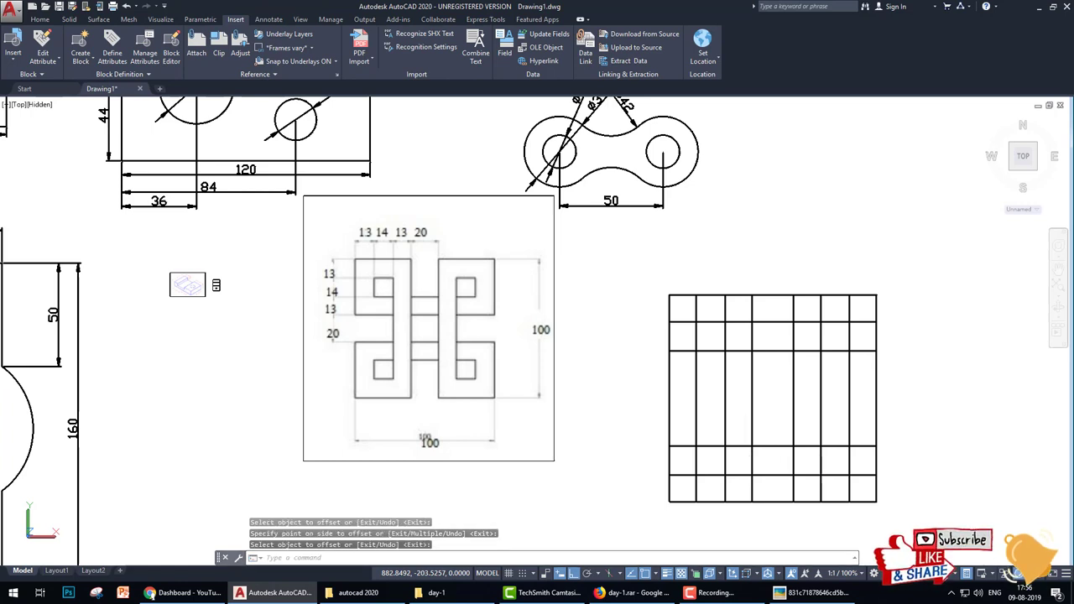
pyautogui.press('Return')
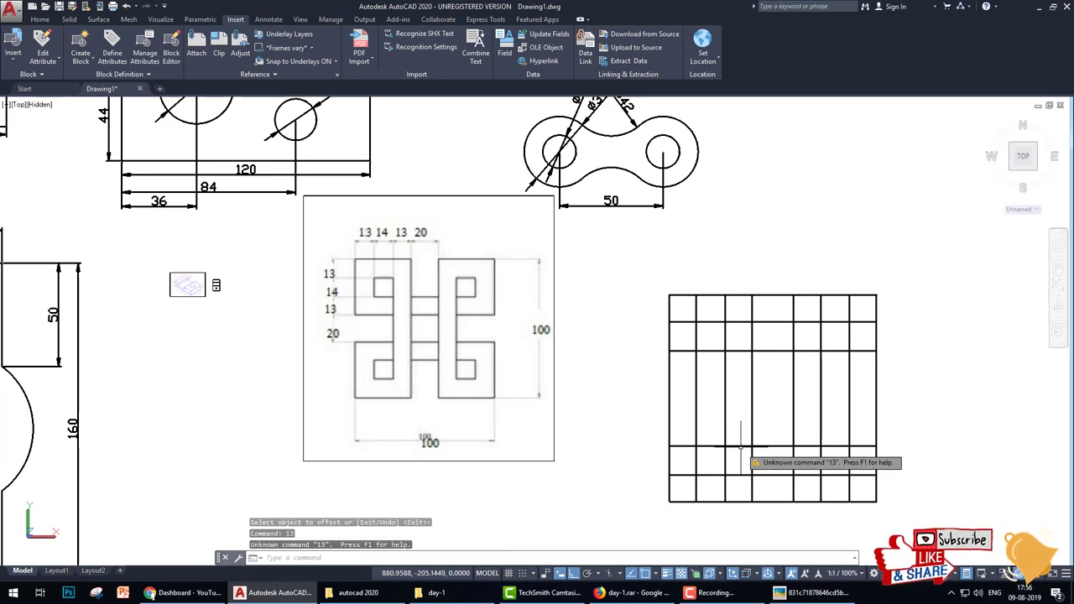
# Add 13-unit offsets of the inner horizontal lines to finish the grid
pyautogui.write('o')
pyautogui.press('Return')
pyautogui.write('13')
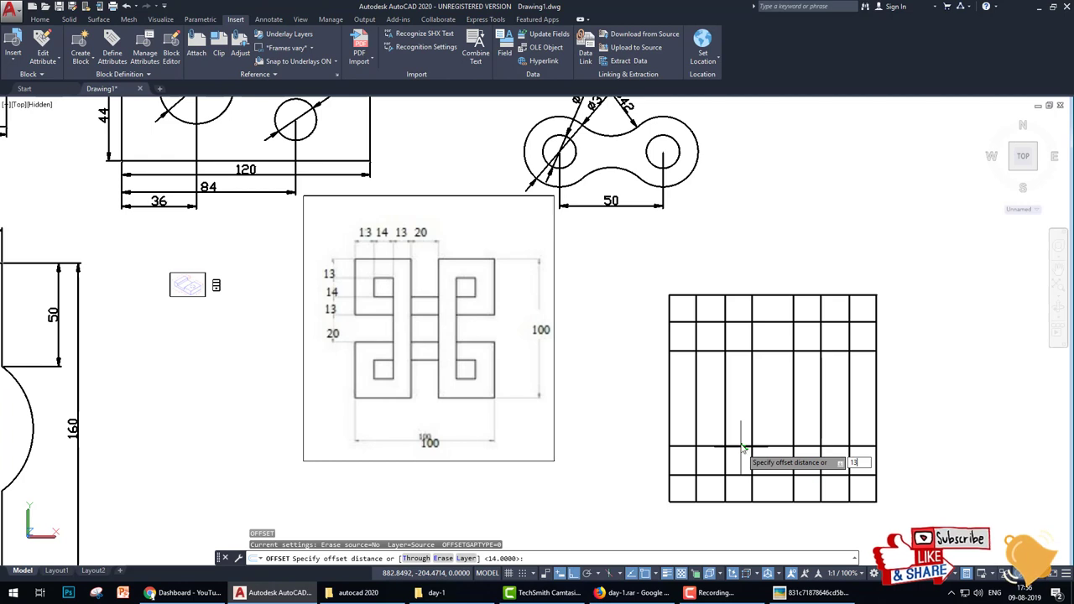
pyautogui.press('Return')
pyautogui.click(741, 445)
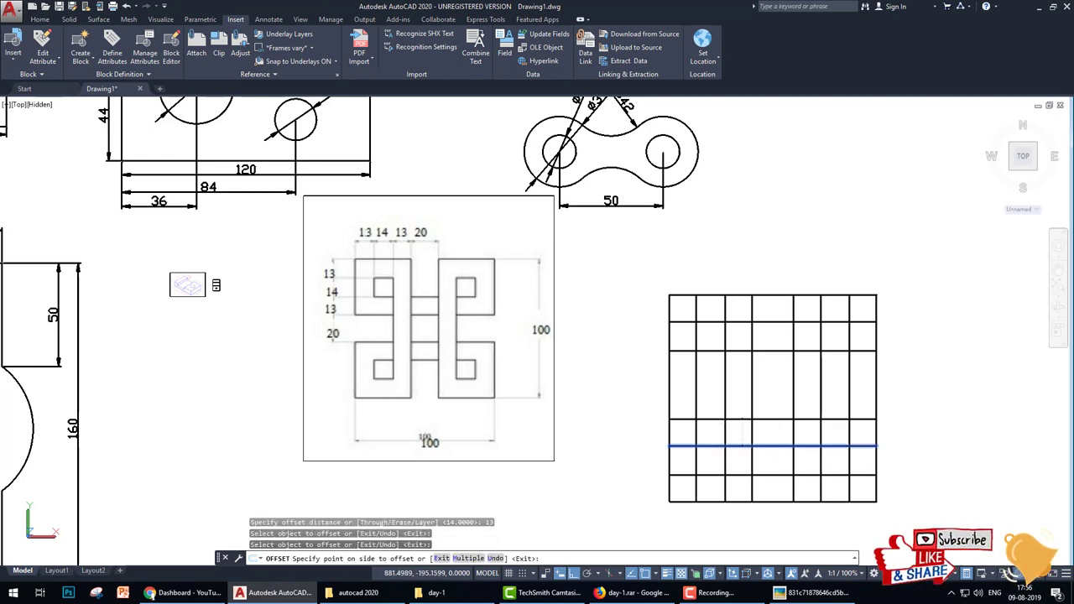
pyautogui.click(741, 373)
pyautogui.click(754, 349)
pyautogui.click(754, 379)
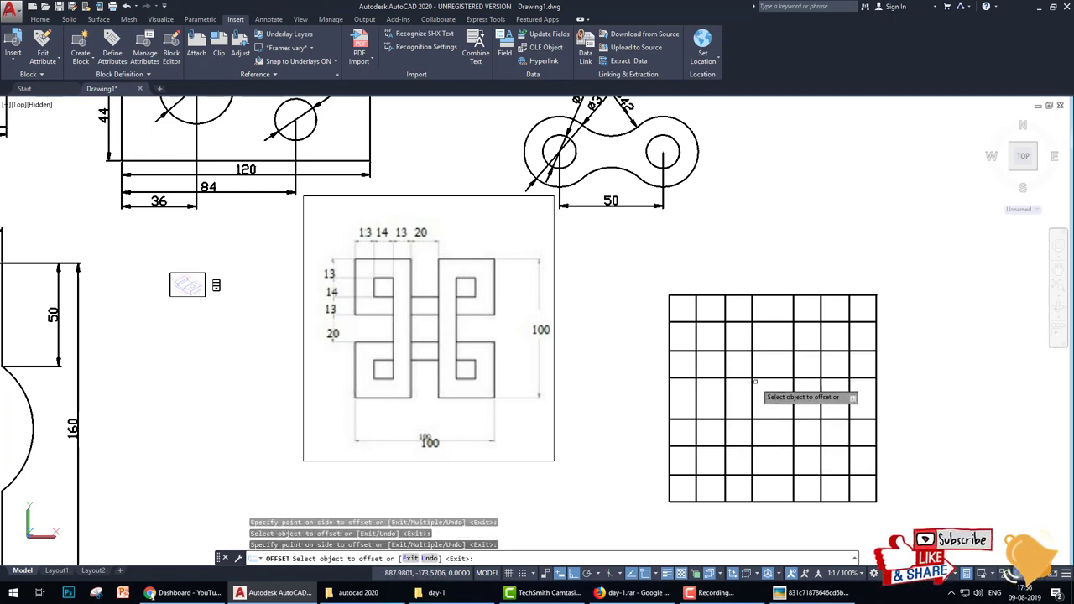
pyautogui.press('Escape')
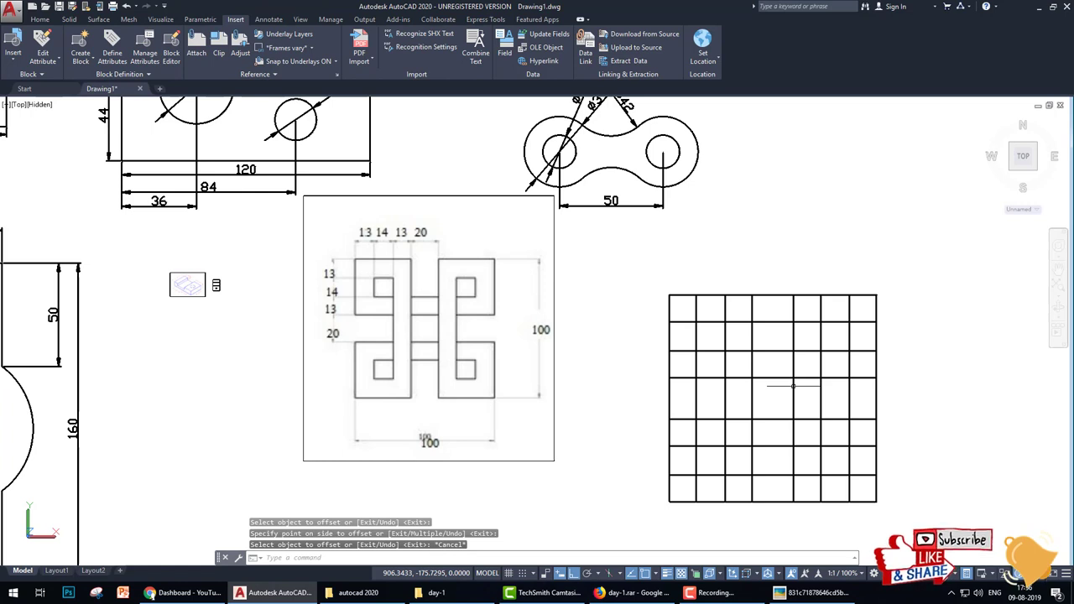
# Trim the extra grid segments in the left columns with fence selections
pyautogui.write('tr')
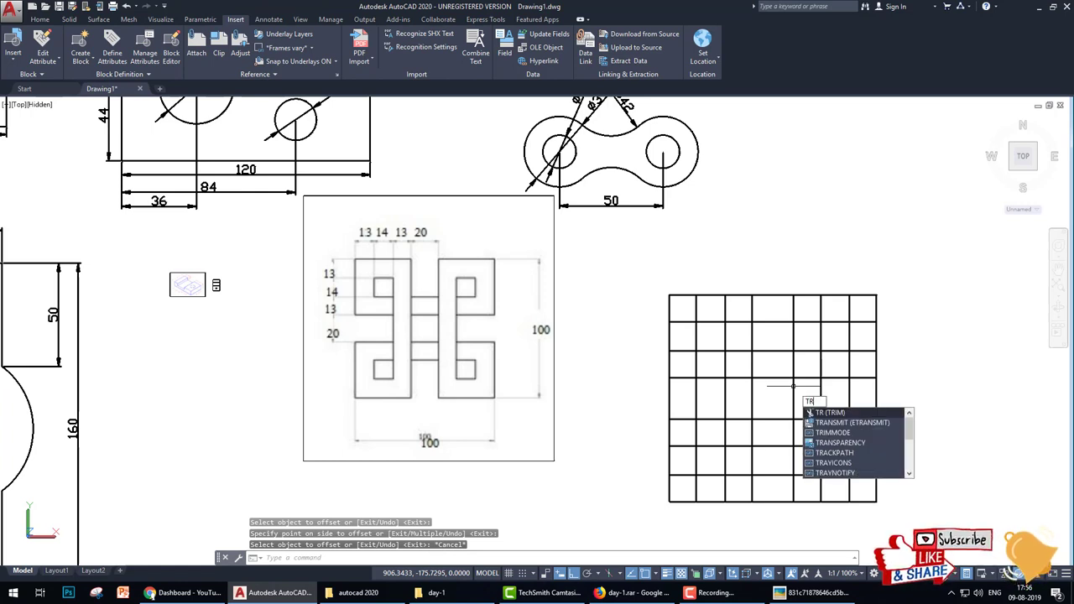
pyautogui.press('Return')
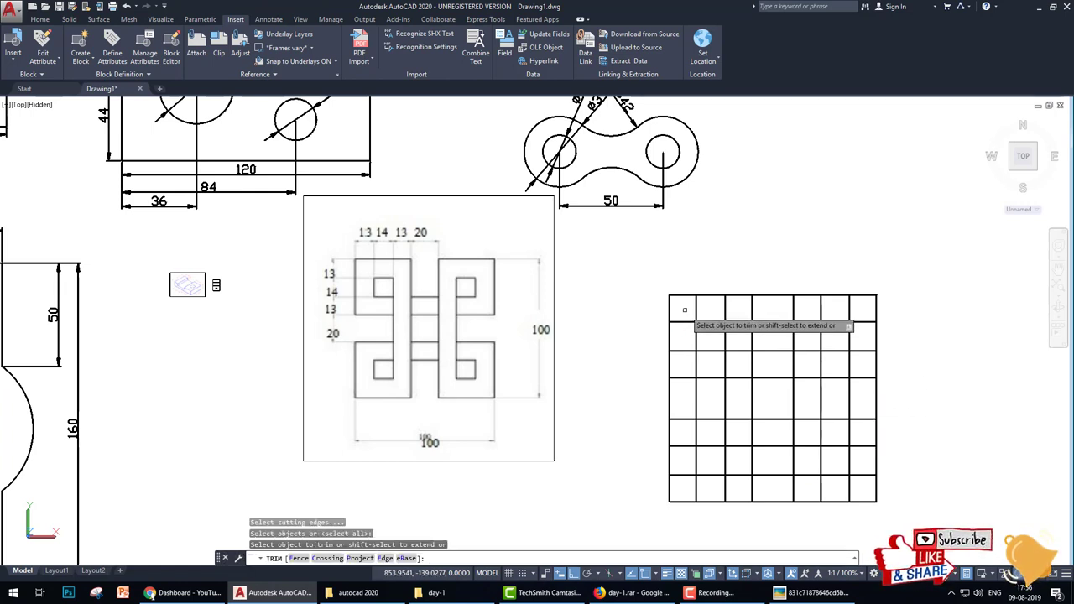
pyautogui.click(711, 304)
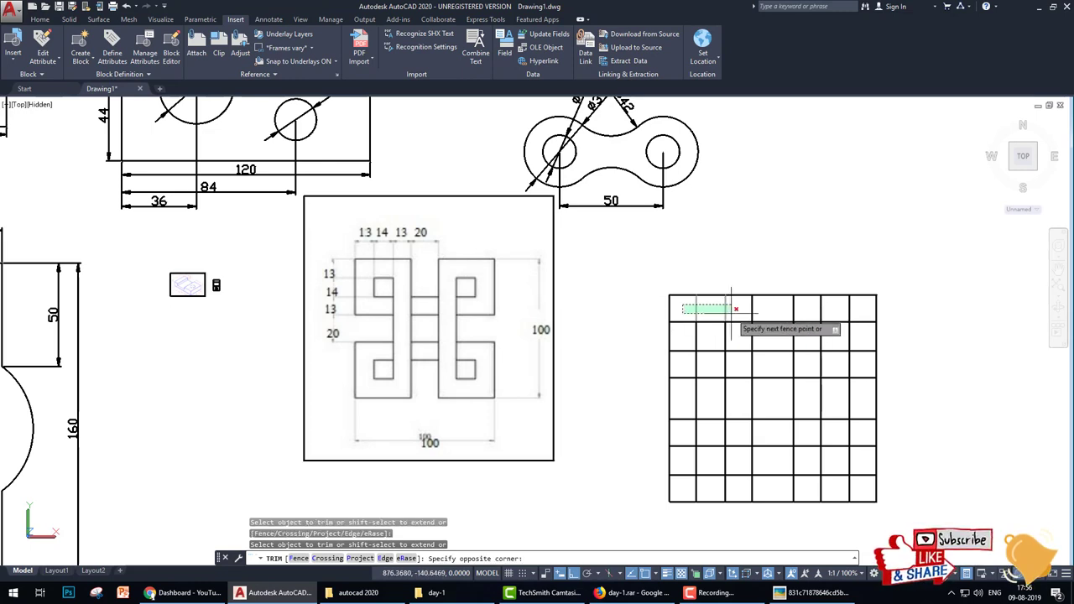
pyautogui.moveTo(743, 297)
pyautogui.mouseDown()
pyautogui.moveTo(740, 494)
pyautogui.moveTo(688, 487)
pyautogui.mouseUp()
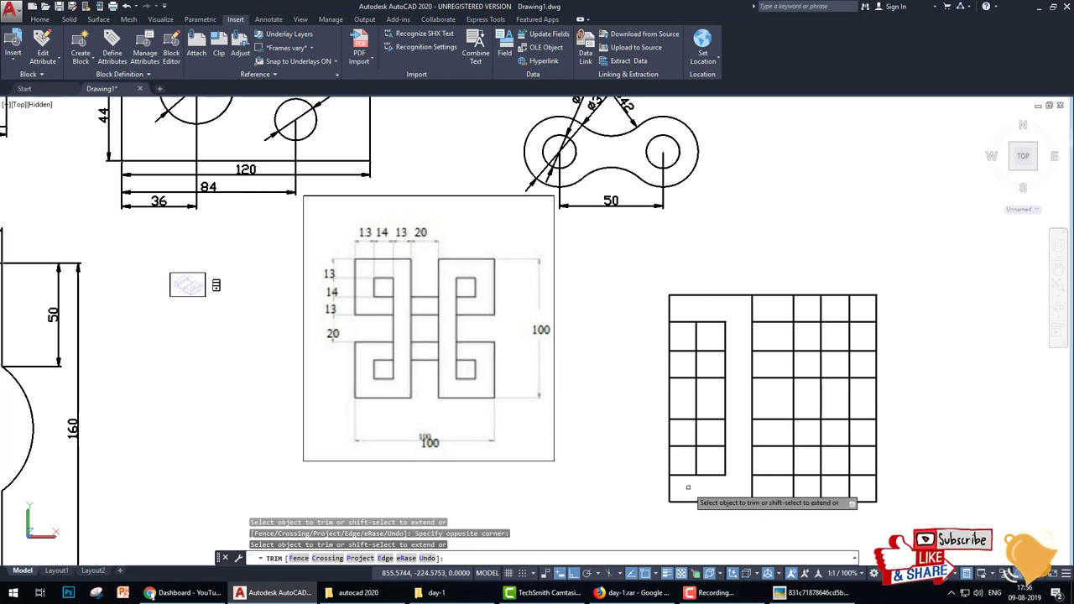
pyautogui.click(694, 433)
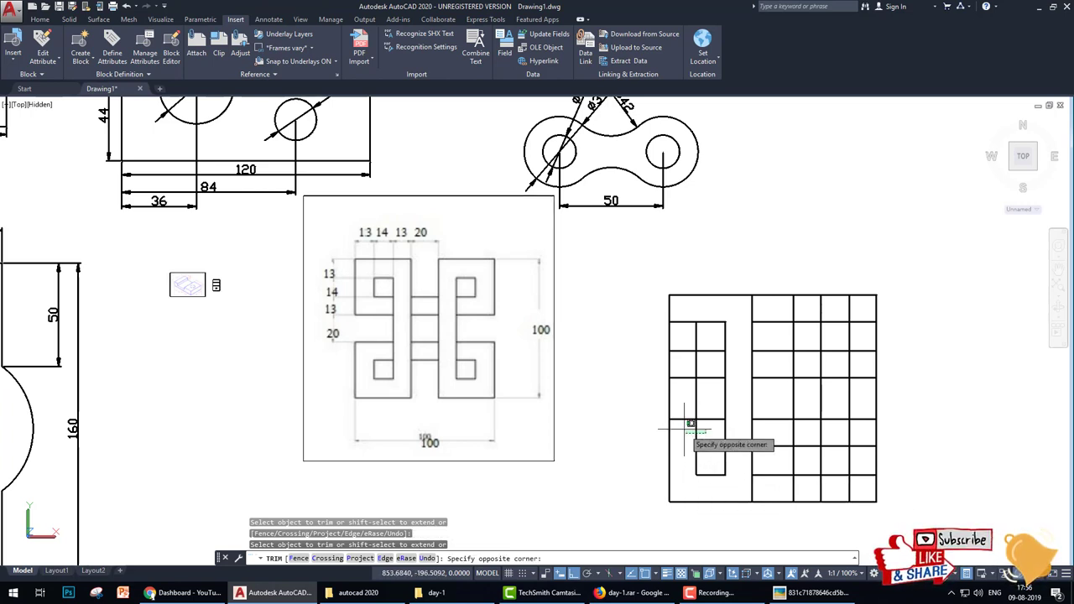
pyautogui.click(671, 393)
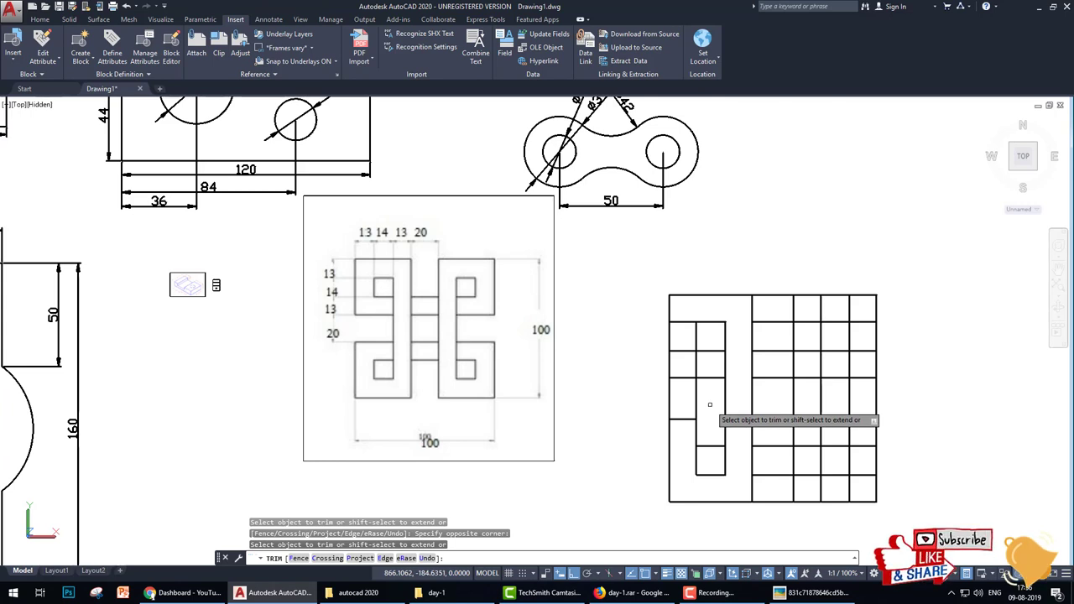
pyautogui.write('u')
pyautogui.click(709, 405)
pyautogui.click(646, 373)
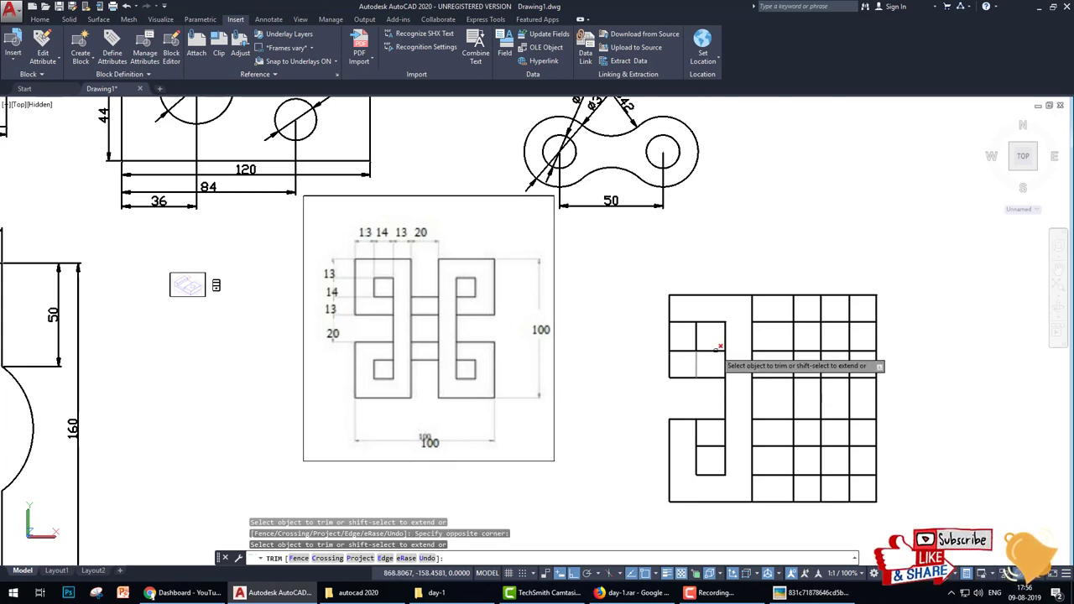
pyautogui.moveTo(676, 304); pyautogui.dragTo(684, 360)
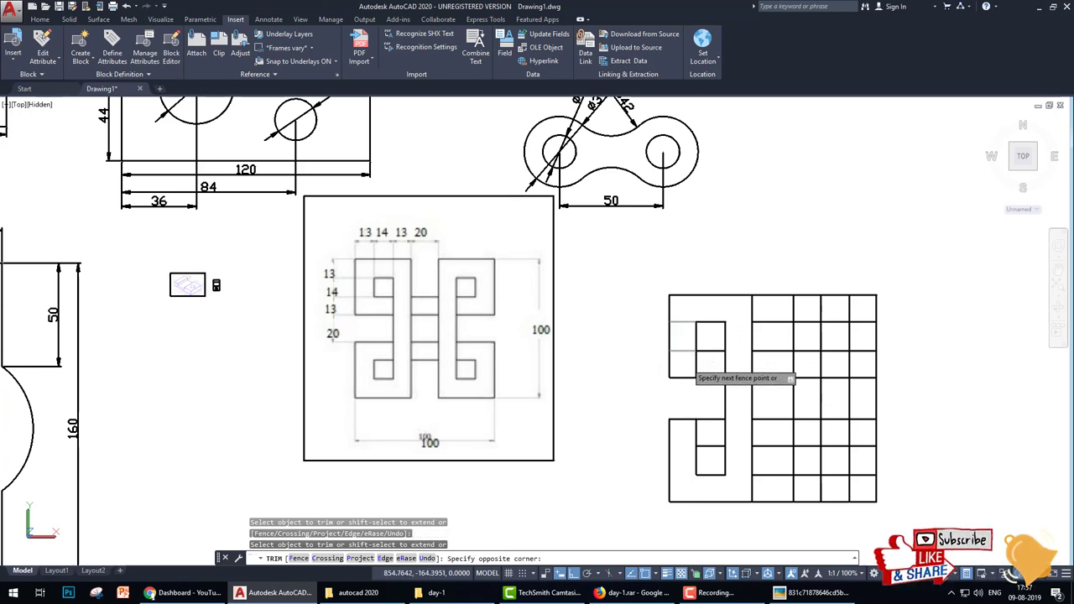
pyautogui.click(697, 365)
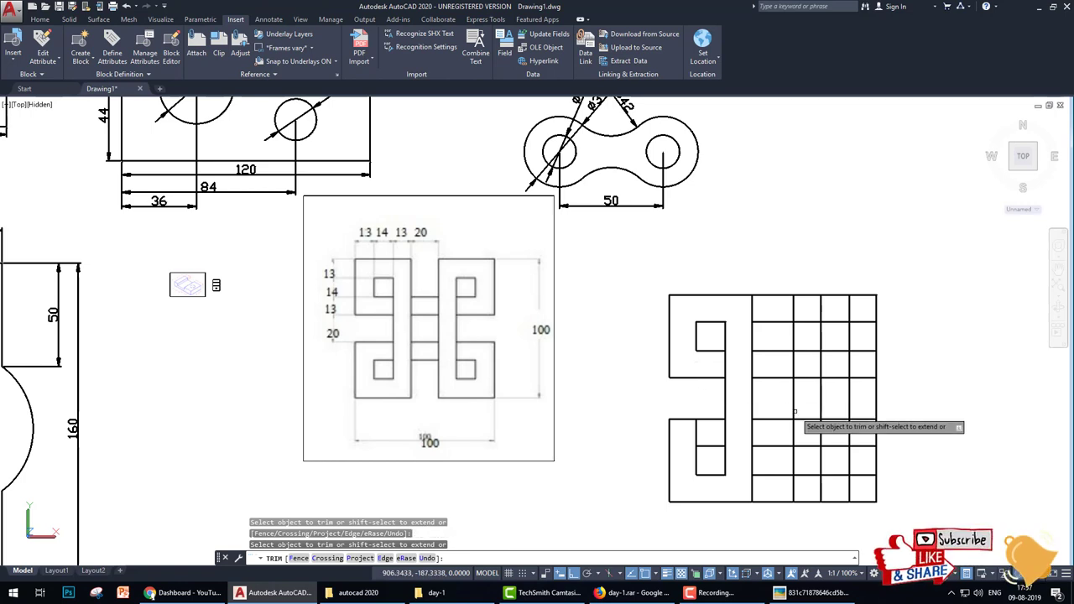
pyautogui.click(697, 429)
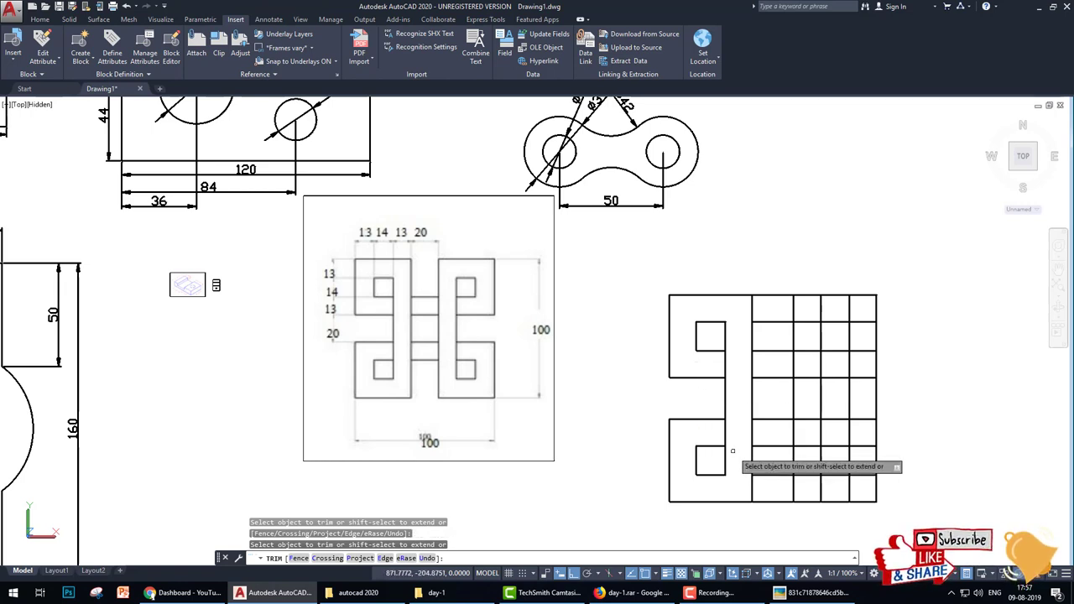
# Trim the top-left cell, bottom-left and middle-column grid segments
pyautogui.moveTo(822, 431); pyautogui.dragTo(765, 420, button='middle')
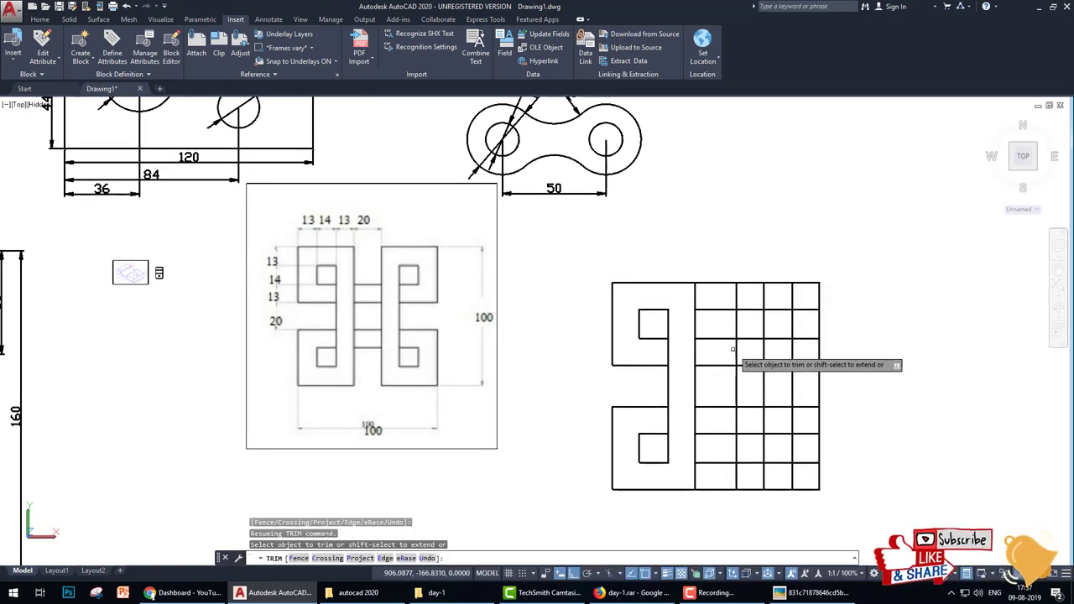
pyautogui.click(714, 310)
pyautogui.click(714, 282)
pyautogui.click(717, 445)
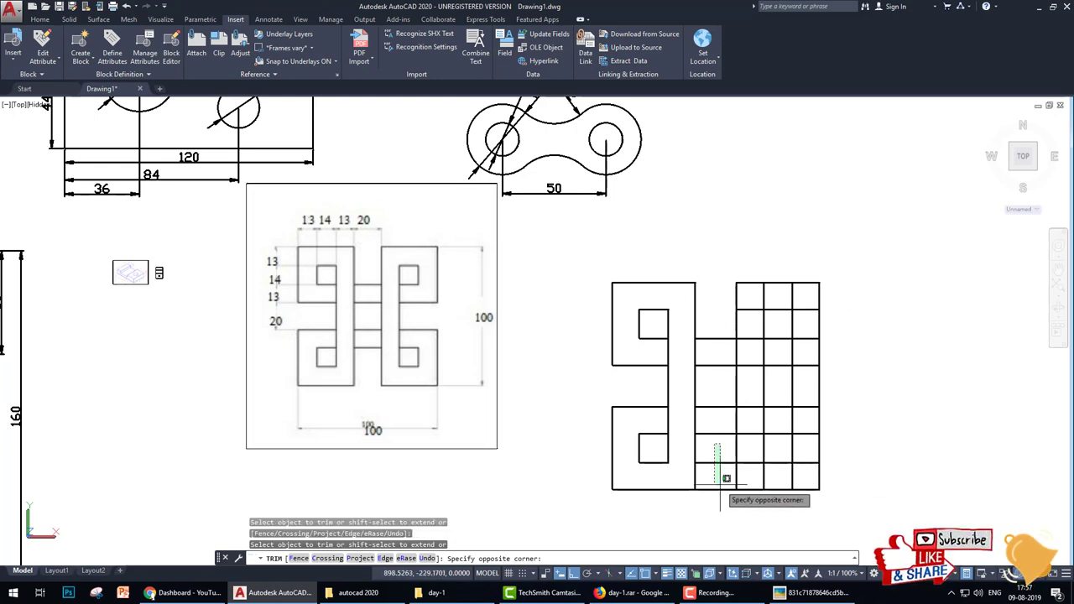
pyautogui.click(728, 490)
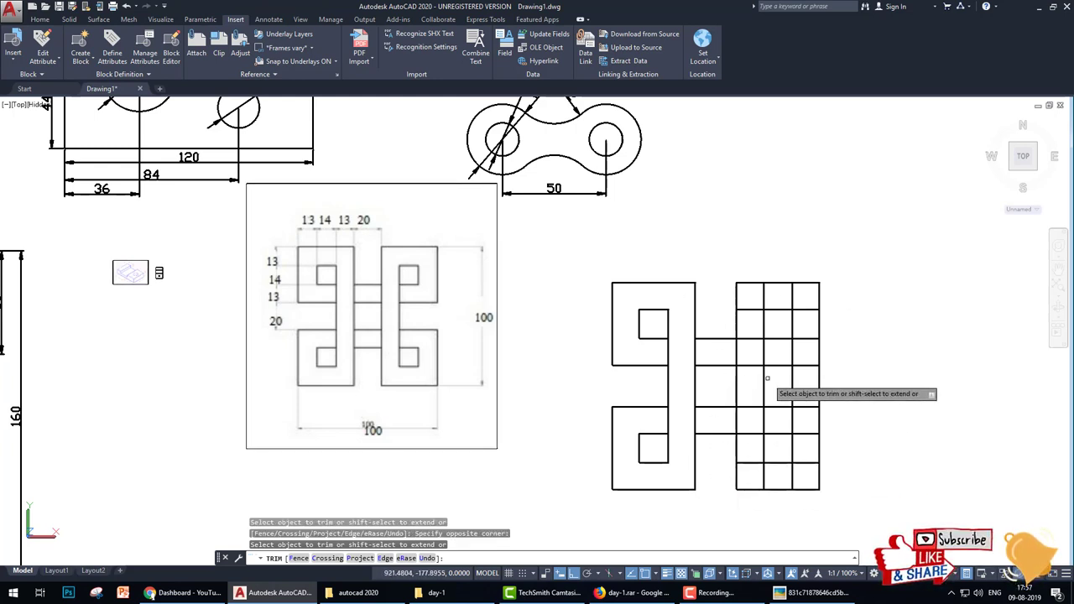
pyautogui.click(767, 379)
pyautogui.click(811, 389)
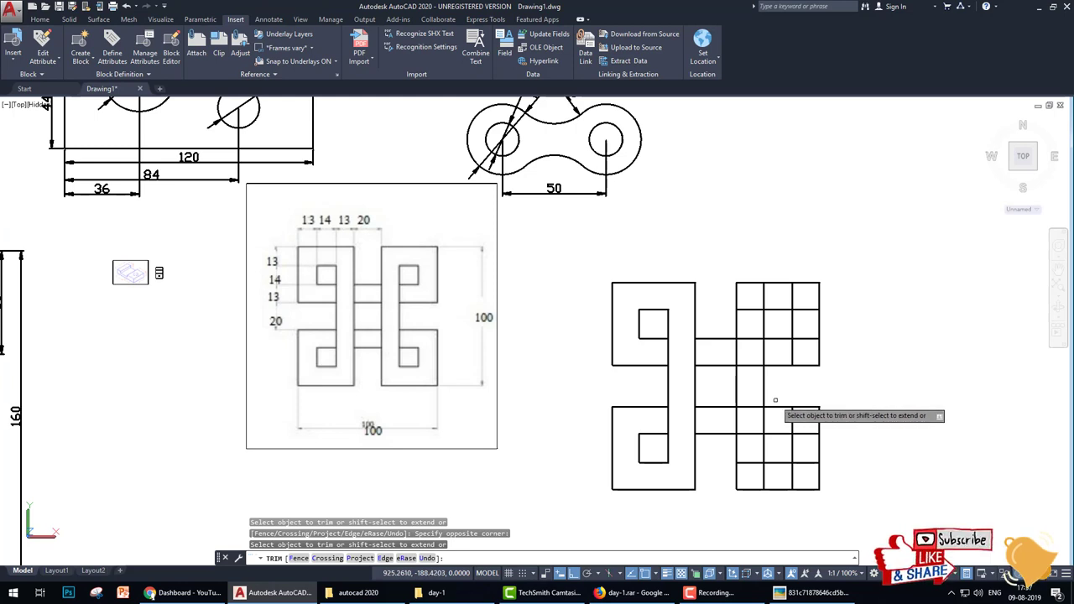
pyautogui.click(741, 290)
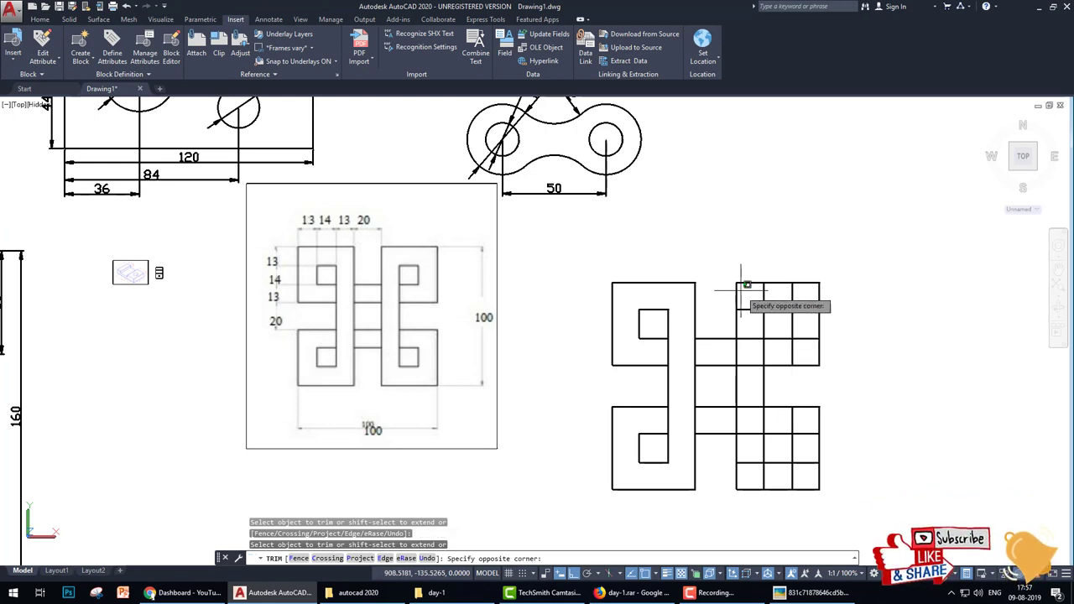
pyautogui.click(759, 472)
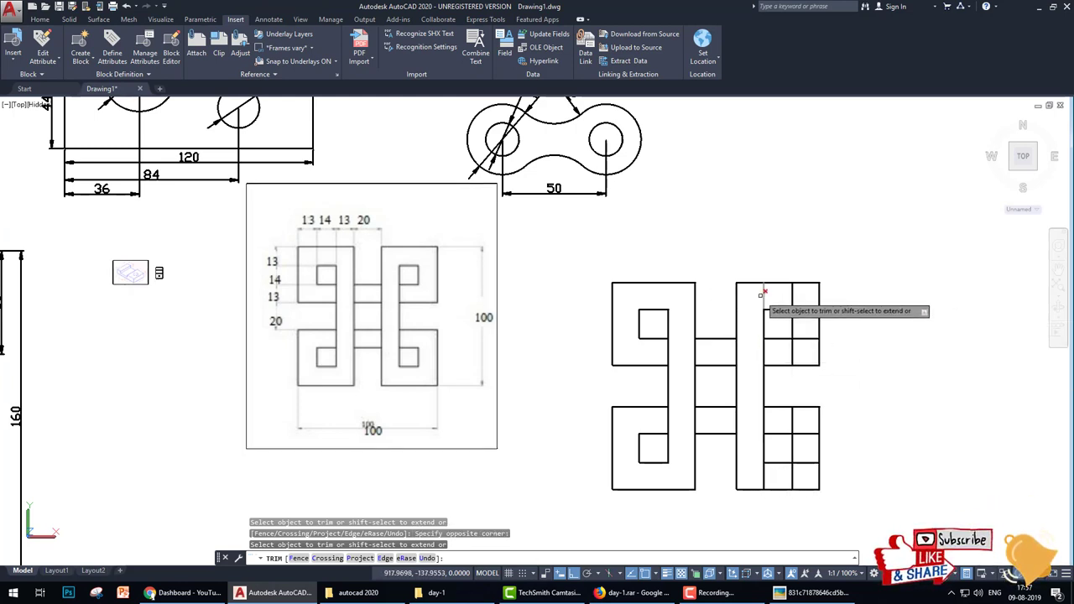
# Trim the leftover segments in the right shape and lower-right box
pyautogui.moveTo(804, 294)
pyautogui.mouseDown()
pyautogui.moveTo(819, 344)
pyautogui.moveTo(803, 363)
pyautogui.mouseUp()
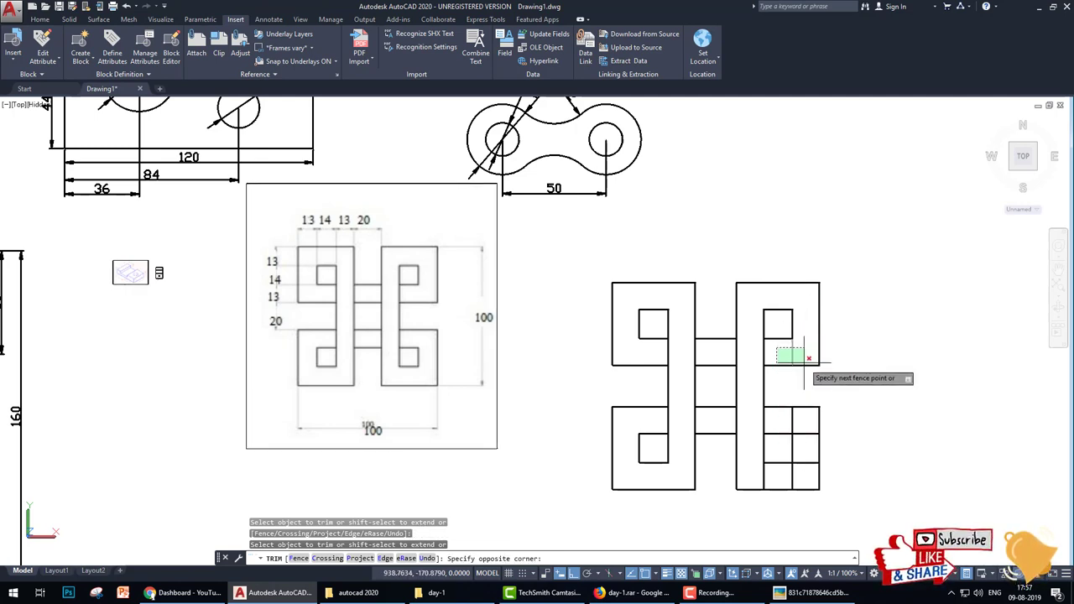
pyautogui.moveTo(775, 418)
pyautogui.mouseDown()
pyautogui.moveTo(803, 422)
pyautogui.moveTo(818, 467)
pyautogui.mouseUp()
pyautogui.click(811, 467)
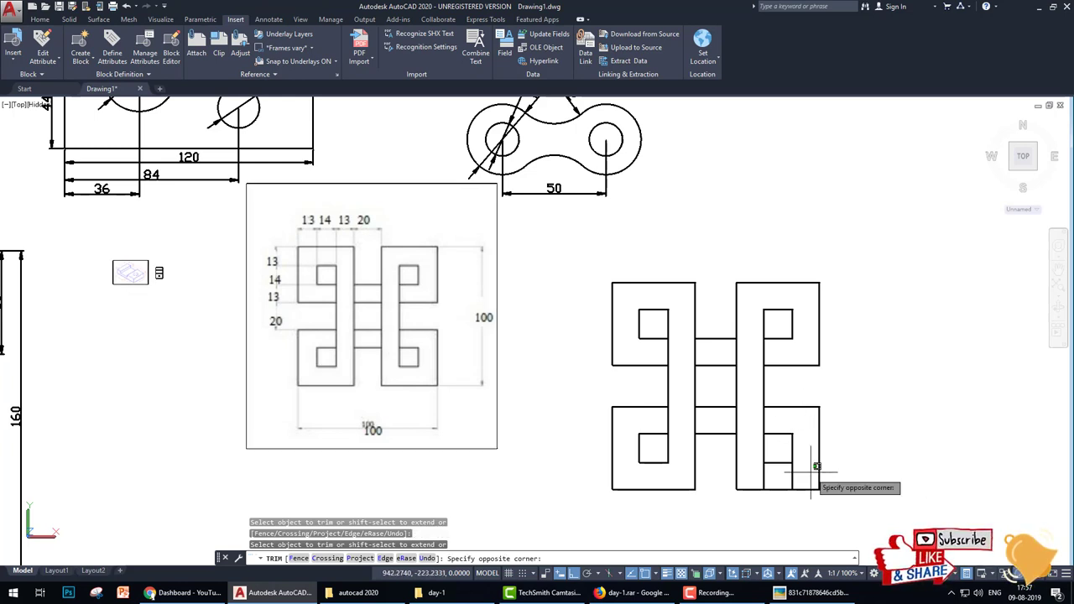
pyautogui.click(787, 475)
pyautogui.click(811, 474)
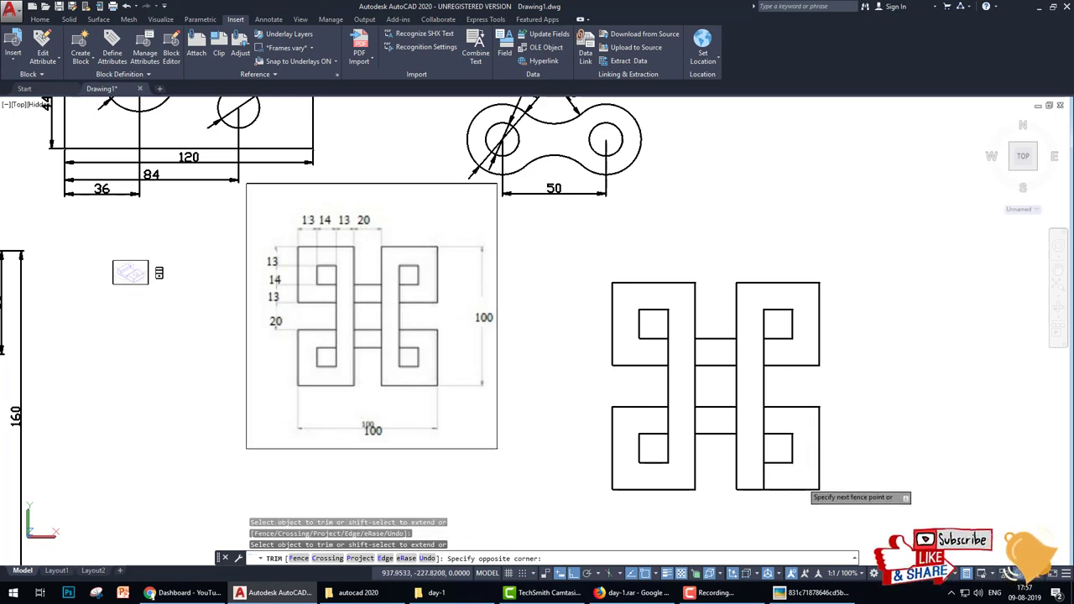
pyautogui.click(784, 485)
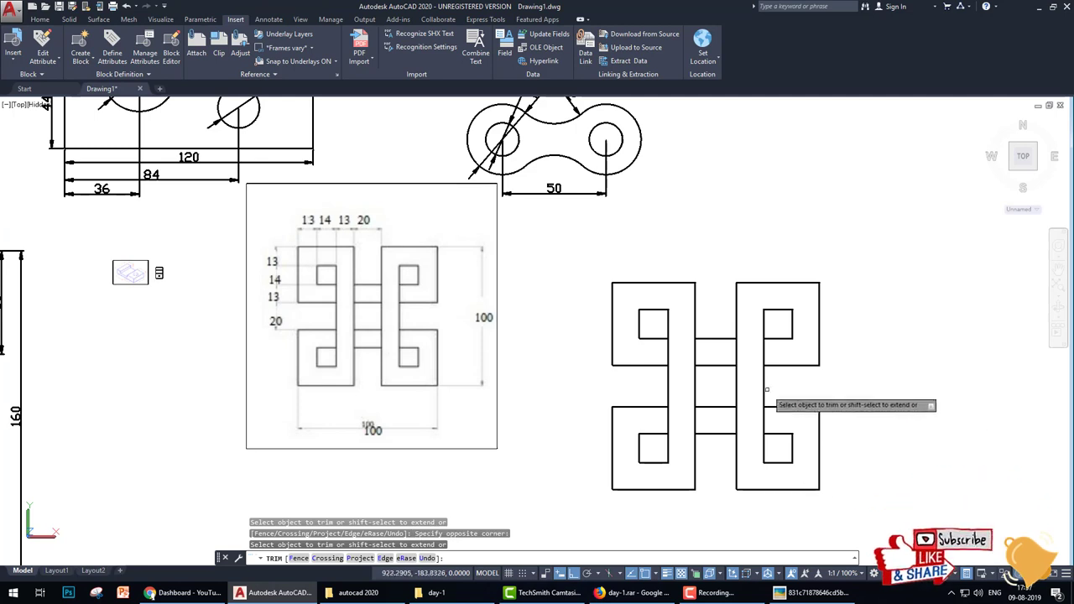
pyautogui.moveTo(699, 410); pyautogui.dragTo(706, 411, button='middle')
pyautogui.press('Escape')
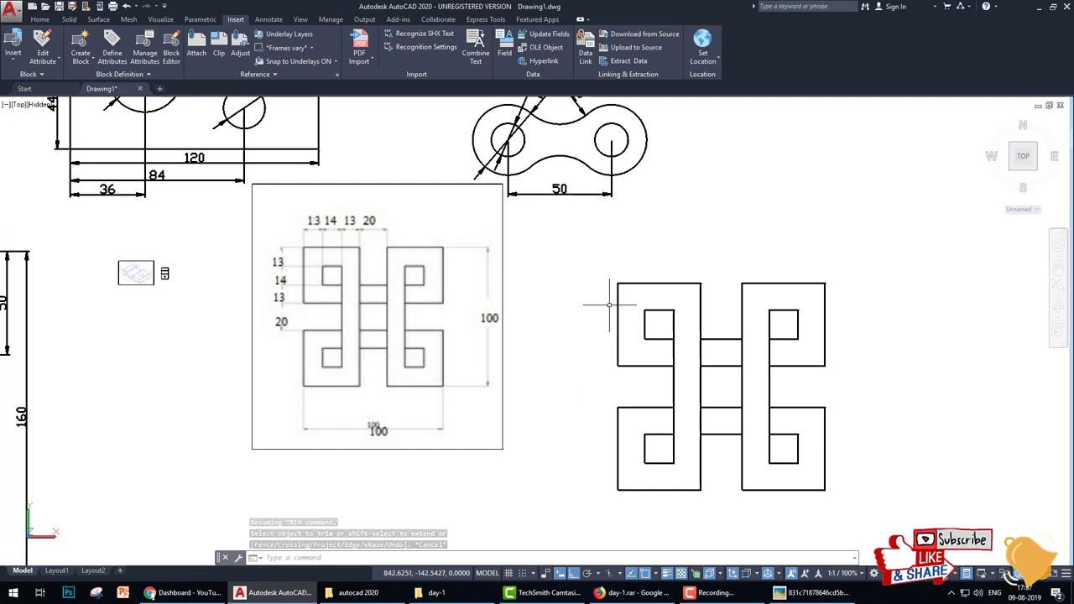
# Draw a rectangular frame around the interlocking pattern
pyautogui.write('rec')
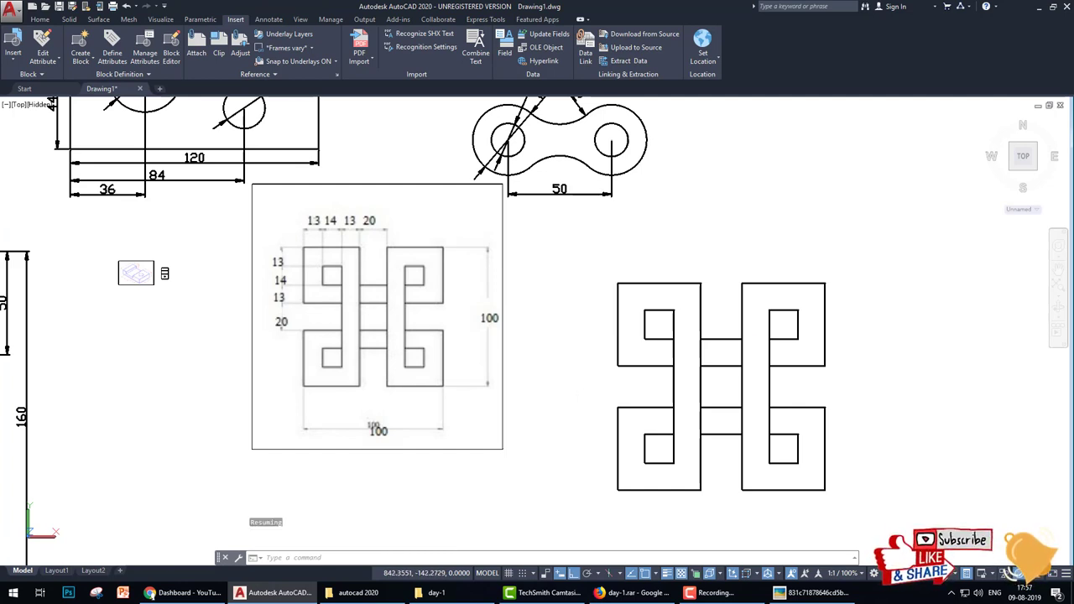
pyautogui.press('Return')
pyautogui.click(583, 246)
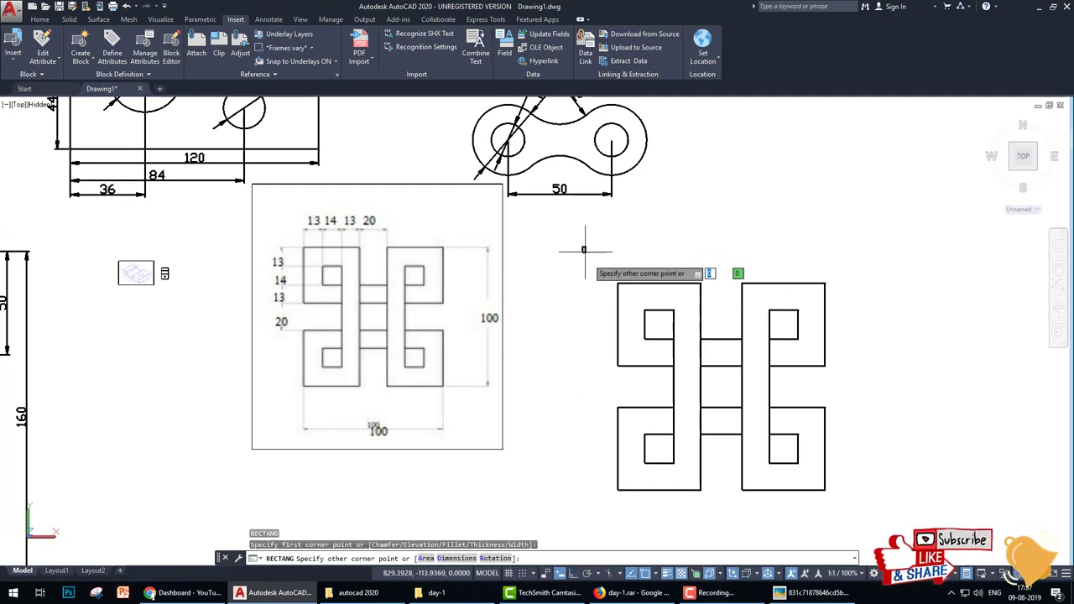
pyautogui.click(876, 528)
pyautogui.press('Return')
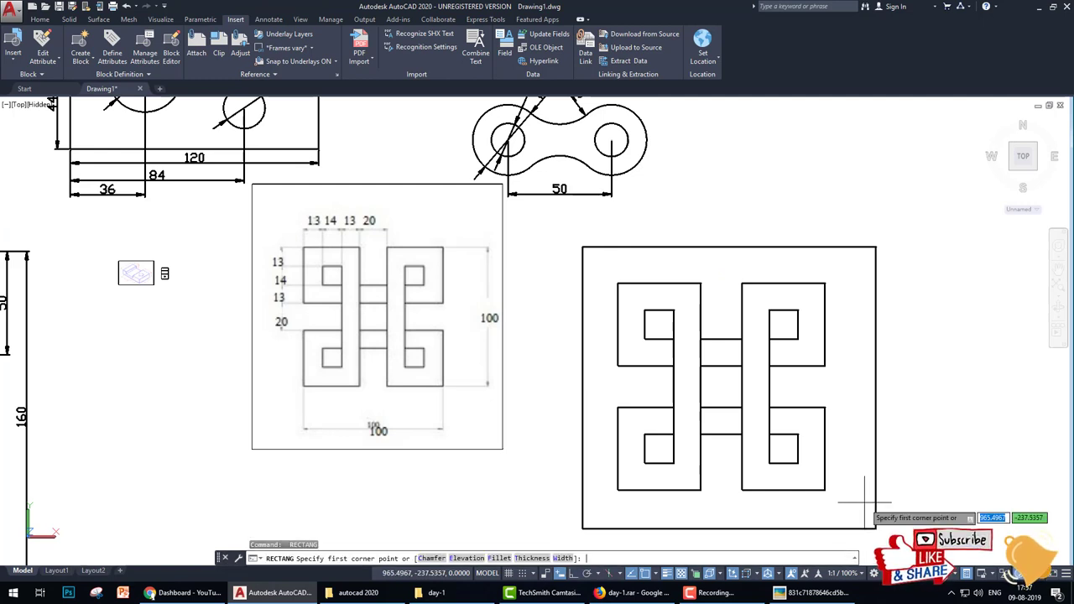
pyautogui.press('Escape')
# Offset the frame 5 units outward to form a double border
pyautogui.write('o')
pyautogui.press('Return')
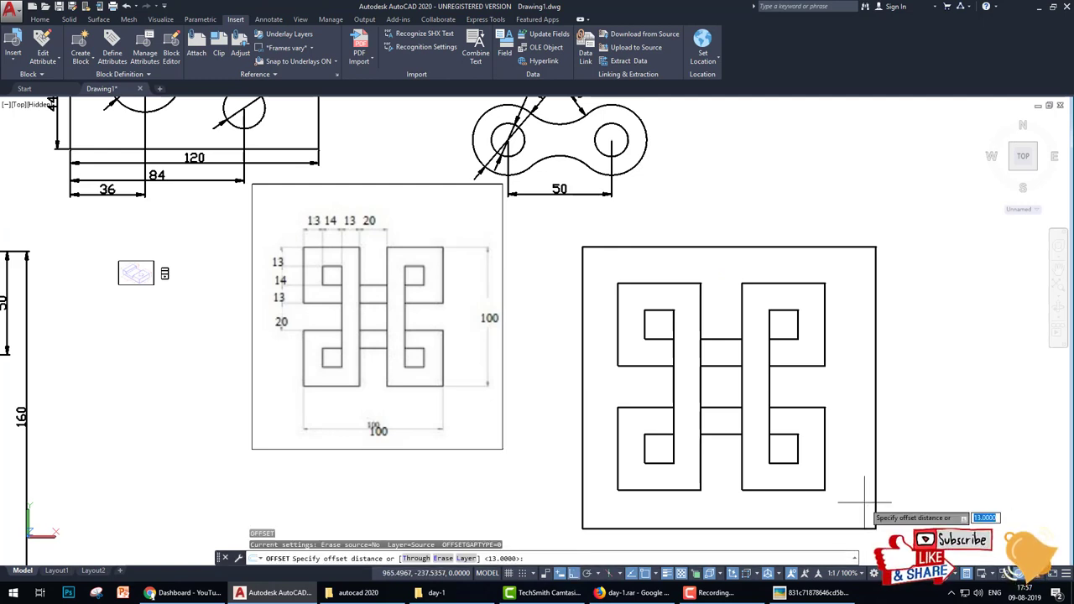
pyautogui.write('5')
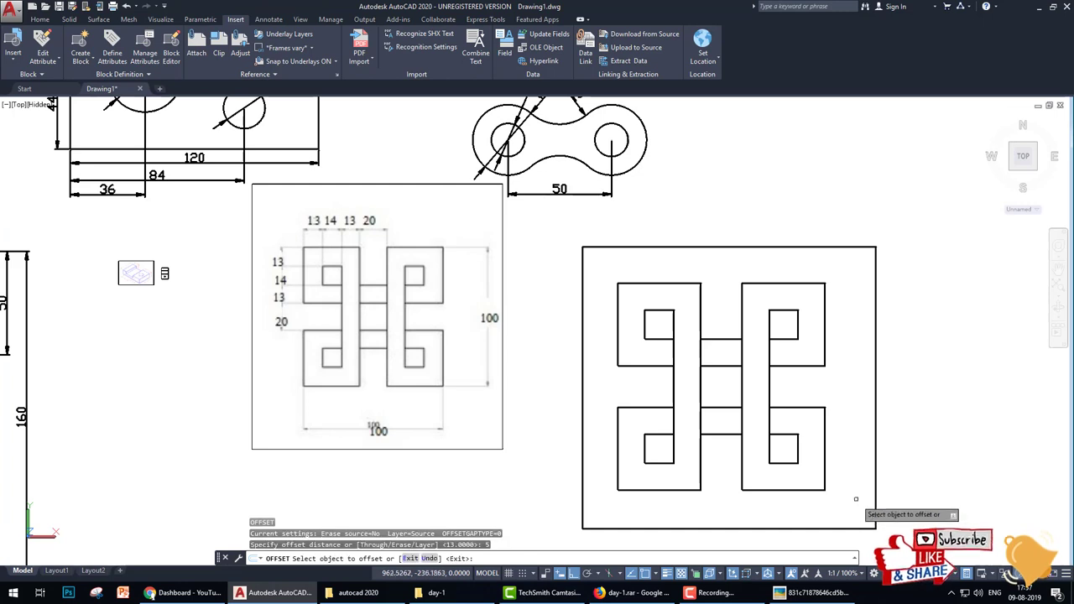
pyautogui.press('Return')
pyautogui.click(876, 461)
pyautogui.click(908, 454)
pyautogui.press('Escape')
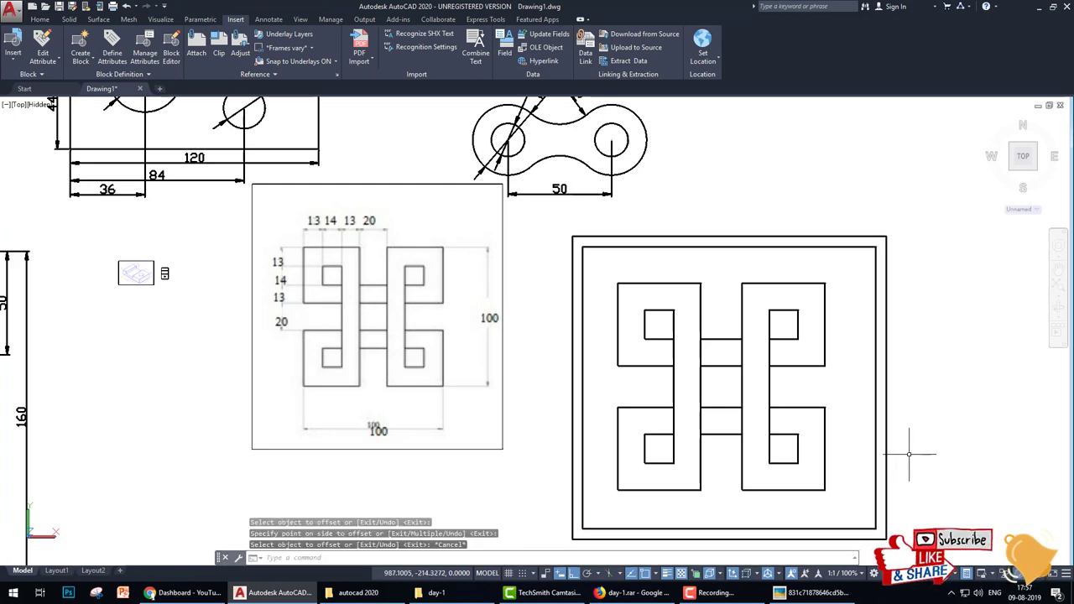
# Start HATCH and pick a cross-hatch pattern such as ANSI37 from the expanded pattern gallery
pyautogui.write('hatch')
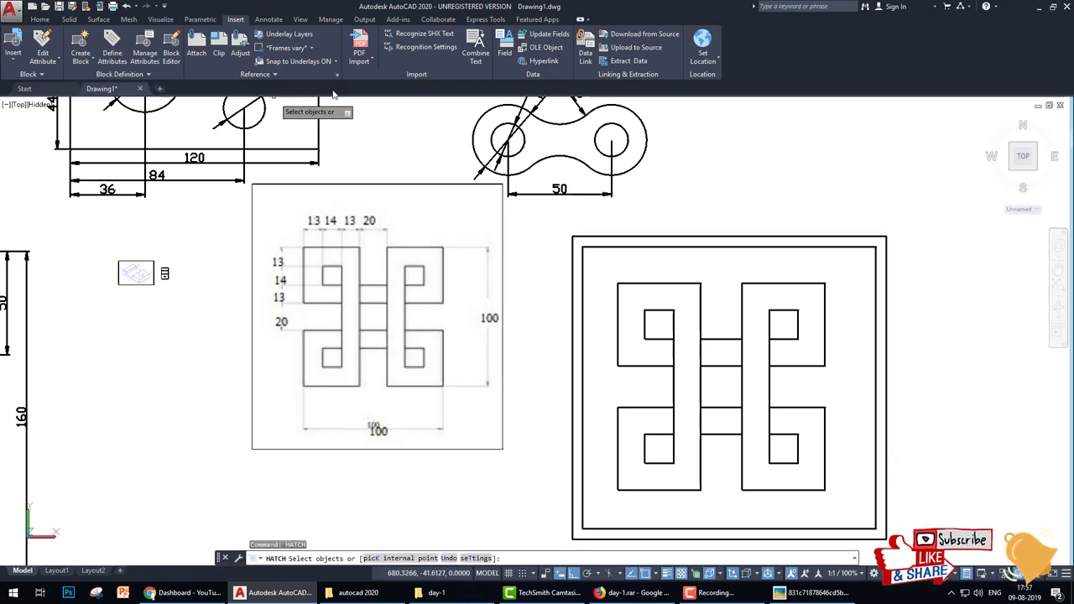
pyautogui.press('Return')
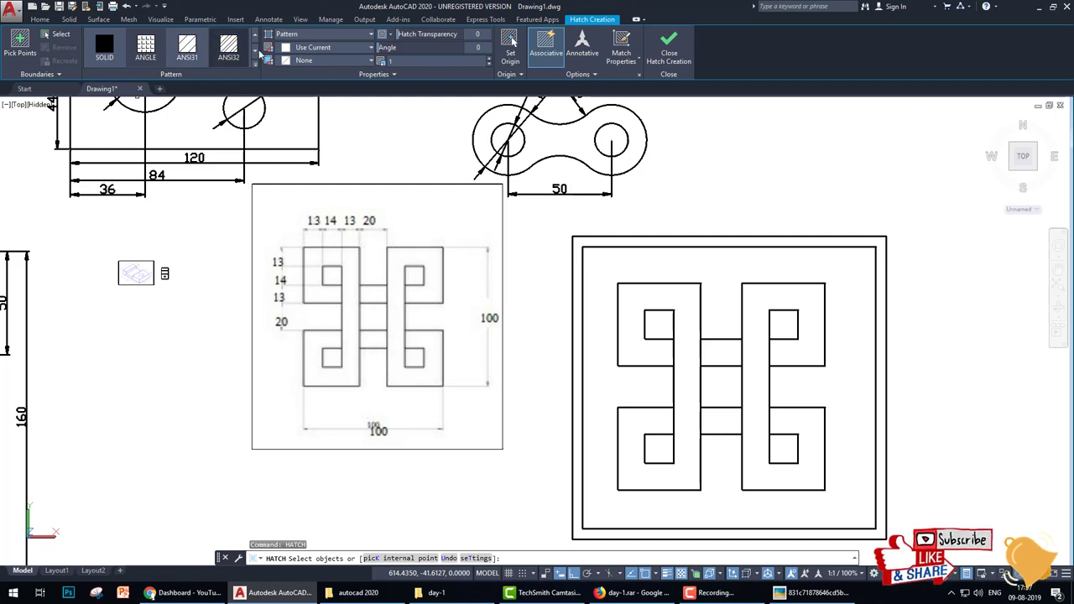
pyautogui.click(255, 48)
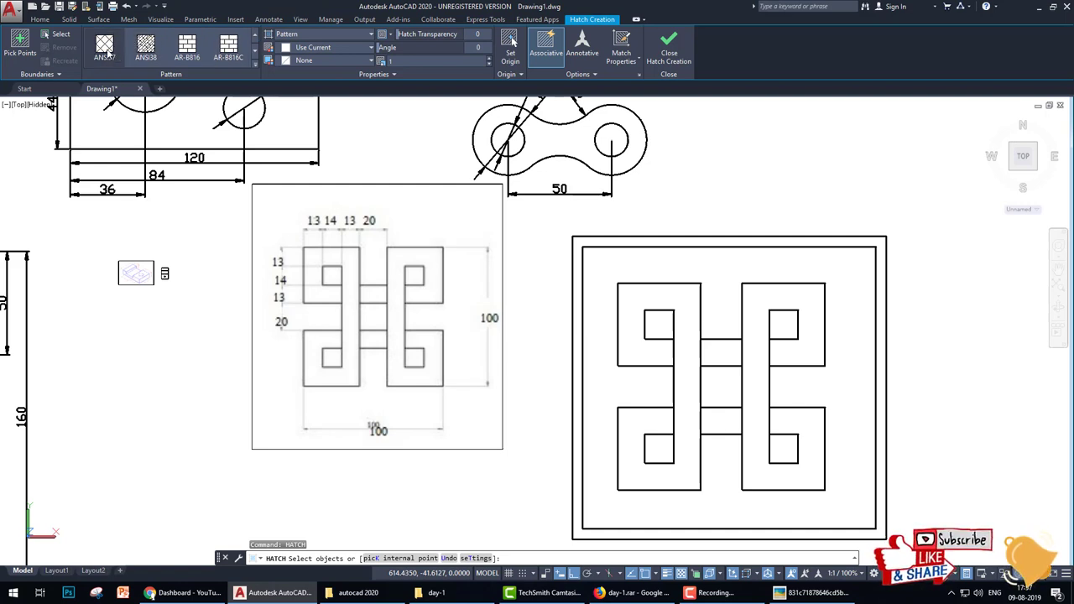
pyautogui.click(802, 307)
pyautogui.click(815, 313)
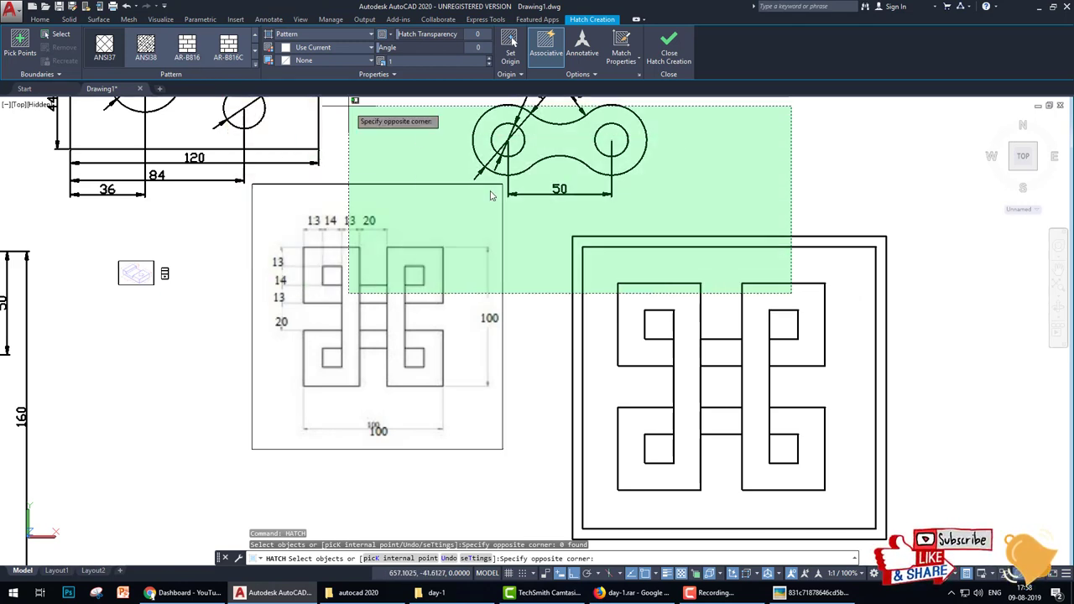
pyautogui.click(326, 97)
pyautogui.press('Escape')
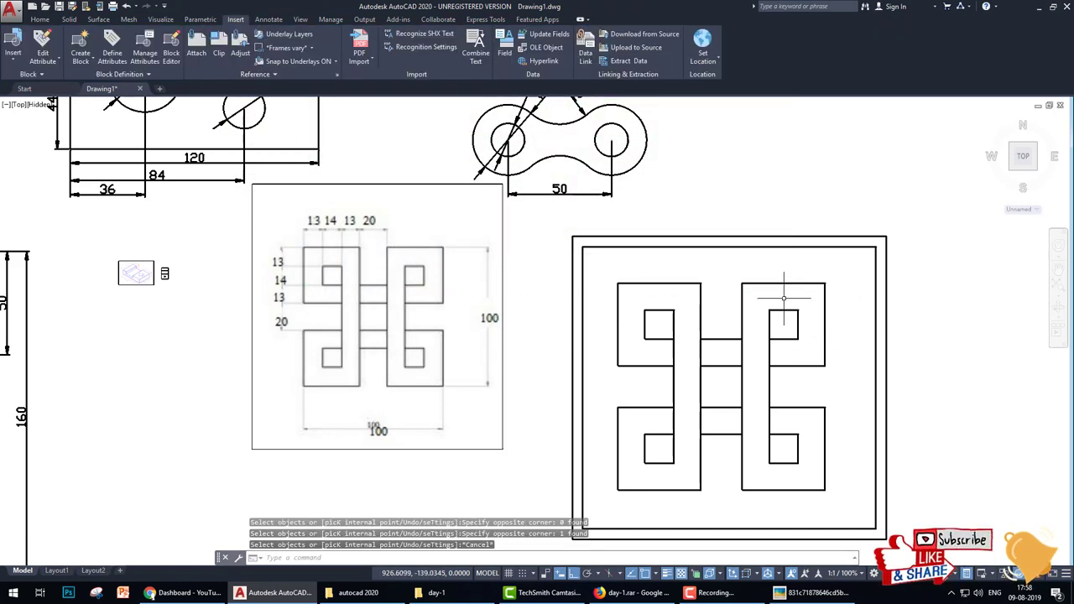
pyautogui.write('H')
# Cross-hatch the left and right S-shaped halves and the upper and lower connector bars
pyautogui.press('Return')
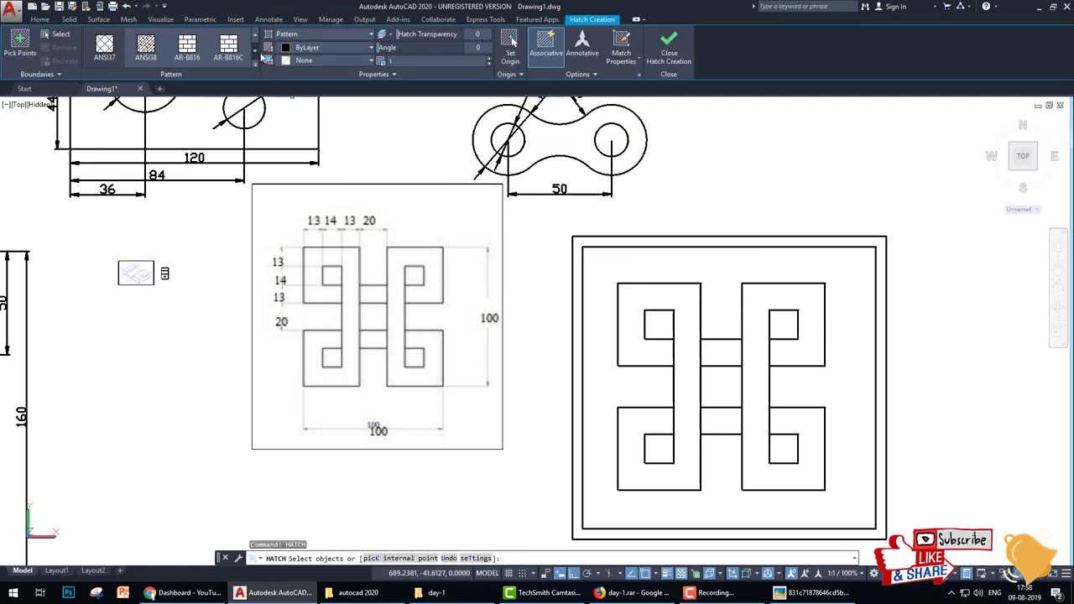
pyautogui.write('K')
pyautogui.click(717, 291)
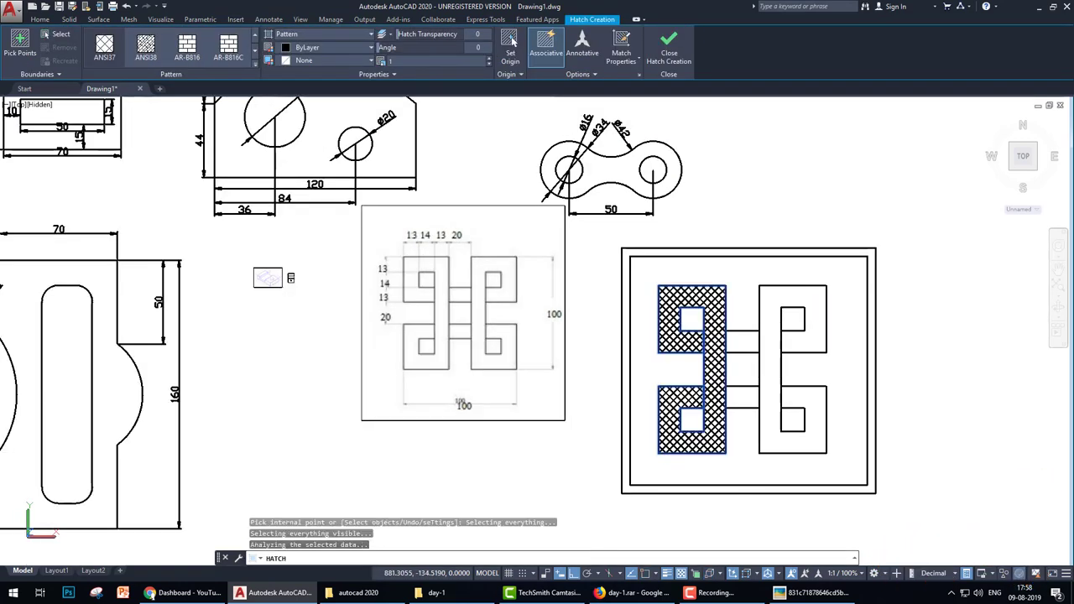
pyautogui.click(720, 298)
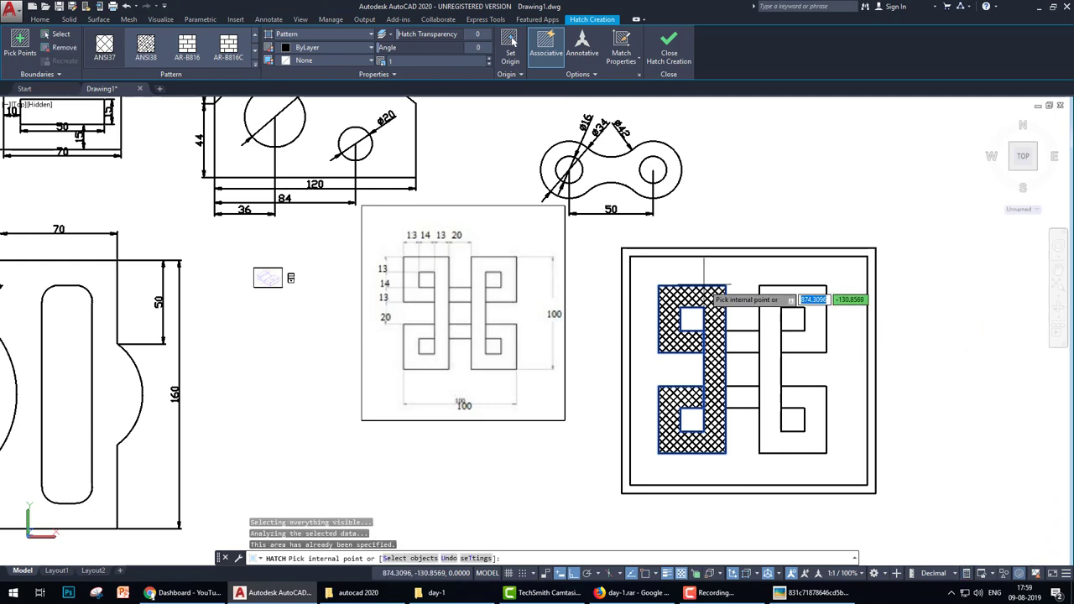
pyautogui.click(809, 307)
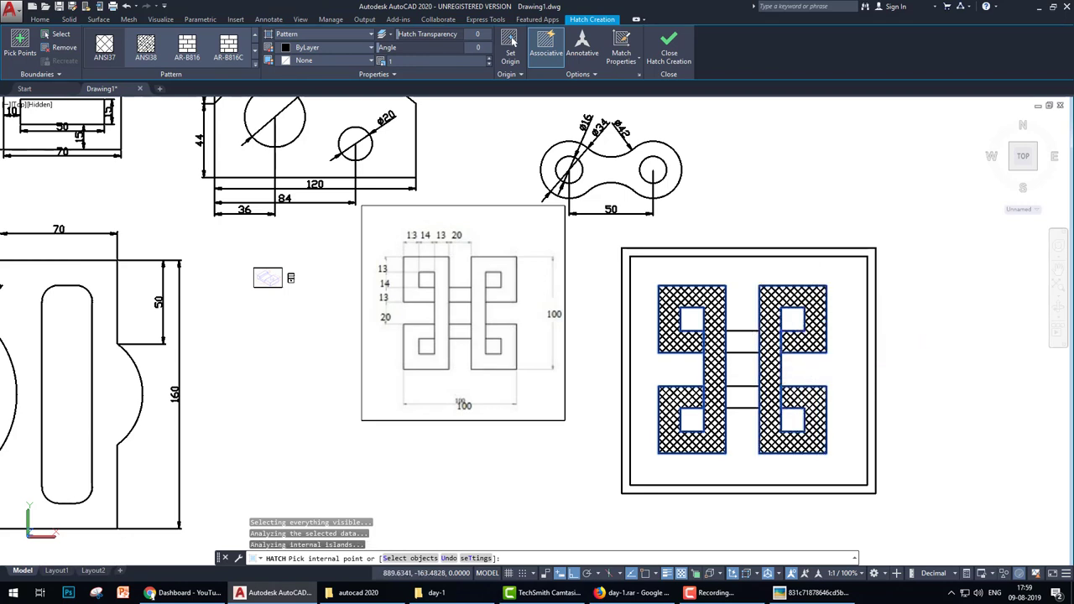
pyautogui.click(731, 340)
pyautogui.click(731, 399)
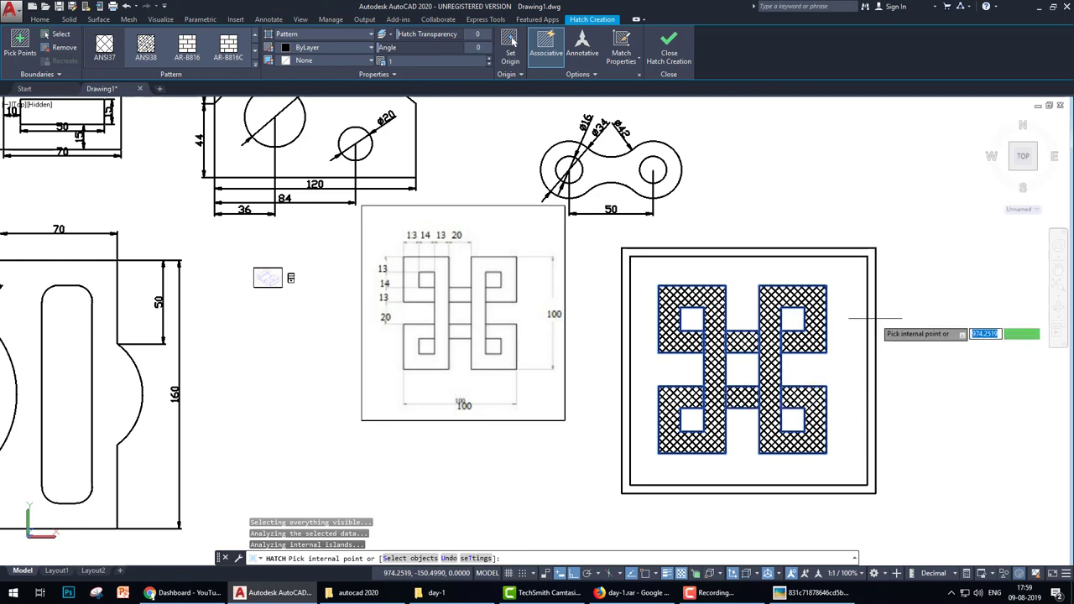
pyautogui.press('Escape')
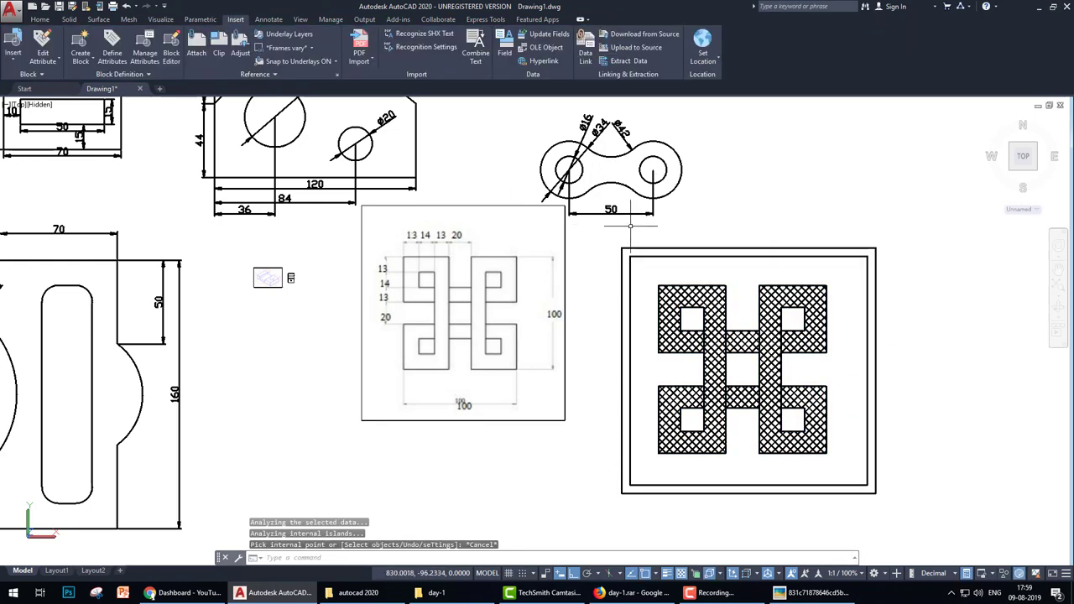
pyautogui.write('mt')
pyautogui.press('Return')
pyautogui.click(661, 267)
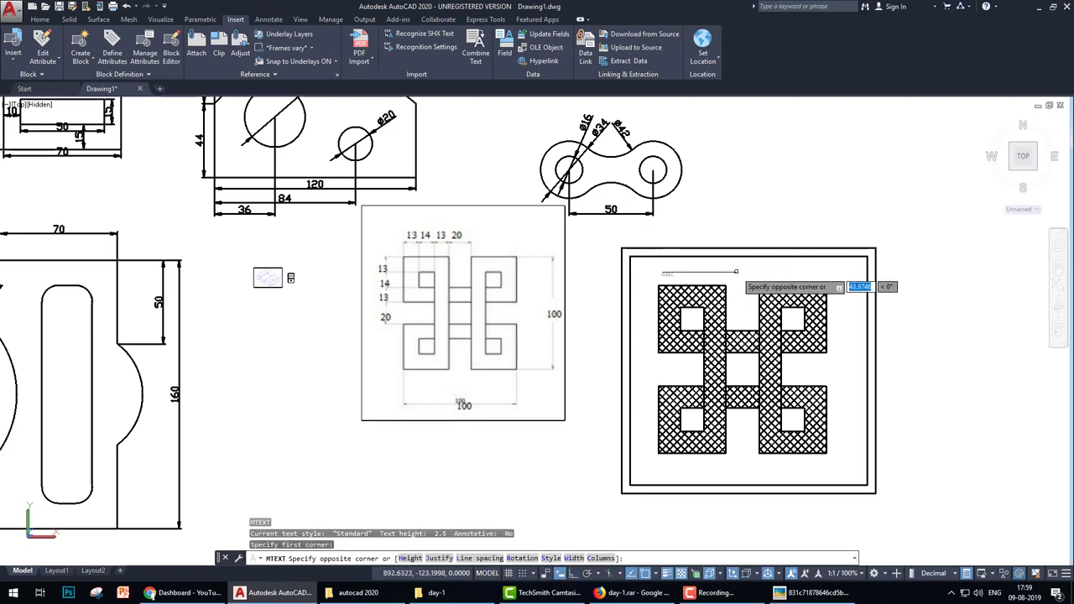
pyautogui.click(760, 276)
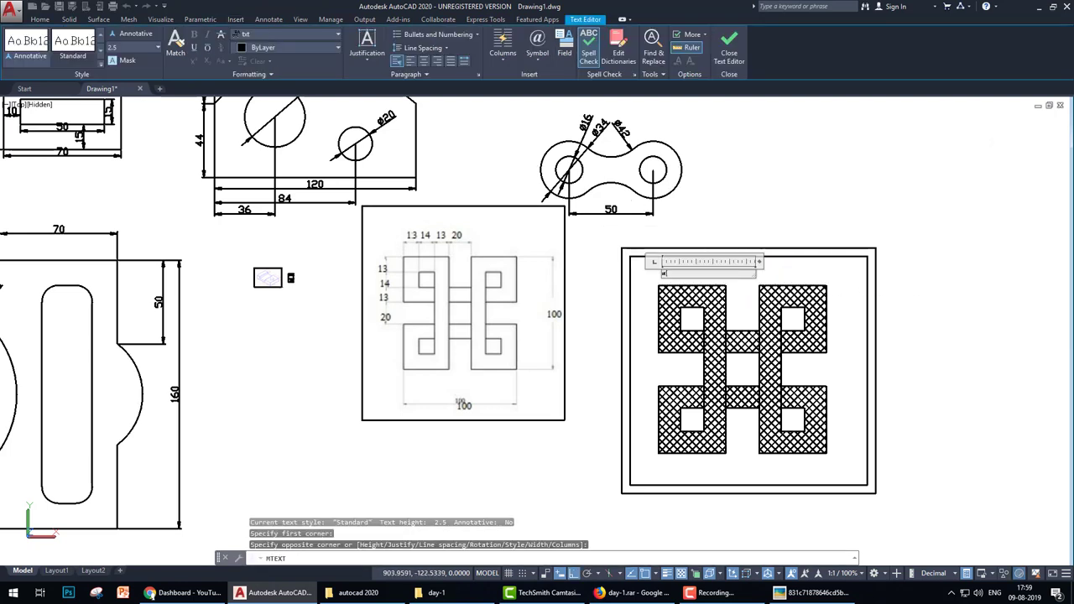
pyautogui.write('ww.engineer')
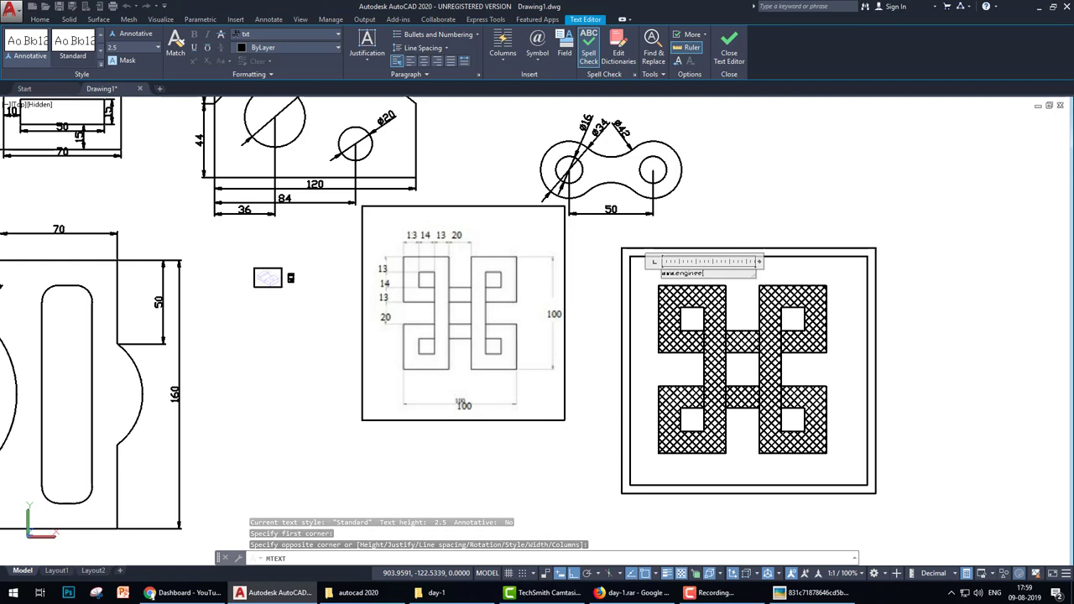
pyautogui.write('sfcivil.com')
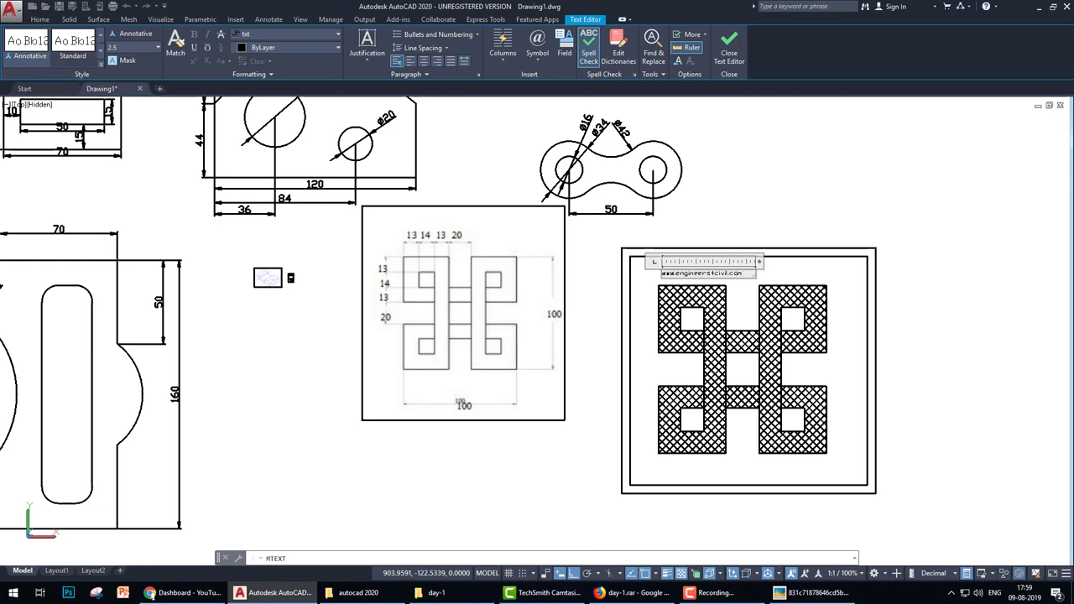
pyautogui.click(840, 290)
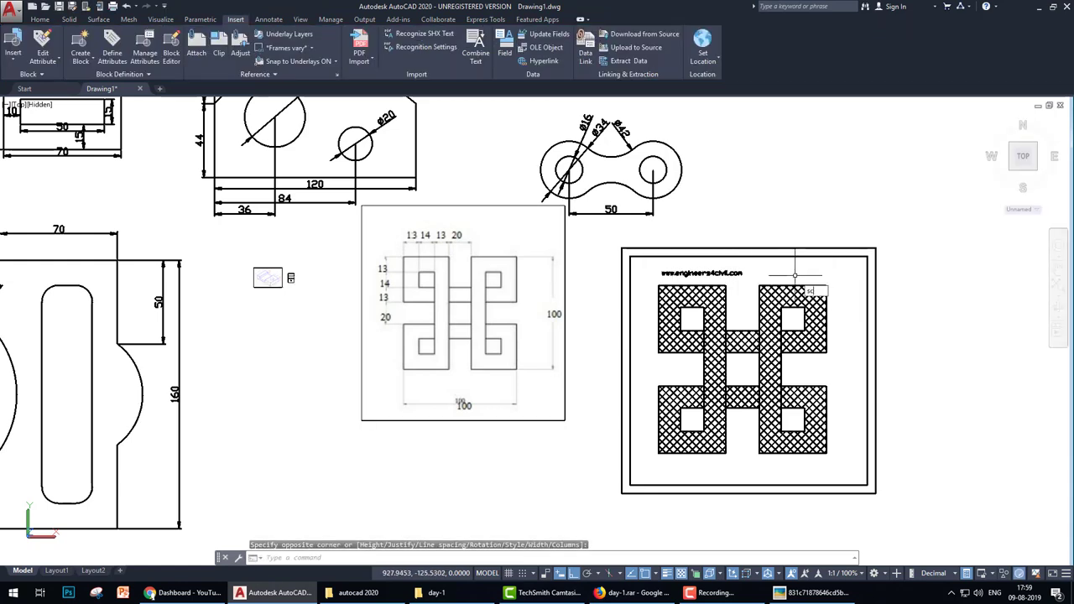
# Scale up the website text label
pyautogui.press('Return')
pyautogui.click(768, 240)
pyautogui.click(659, 286)
pyautogui.press('Return')
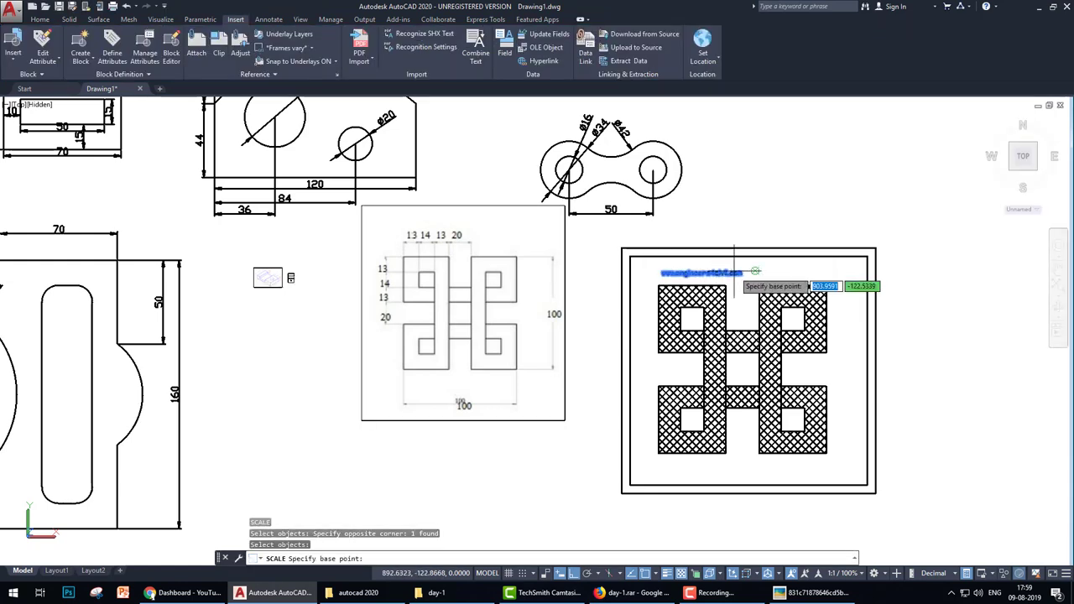
pyautogui.click(755, 271)
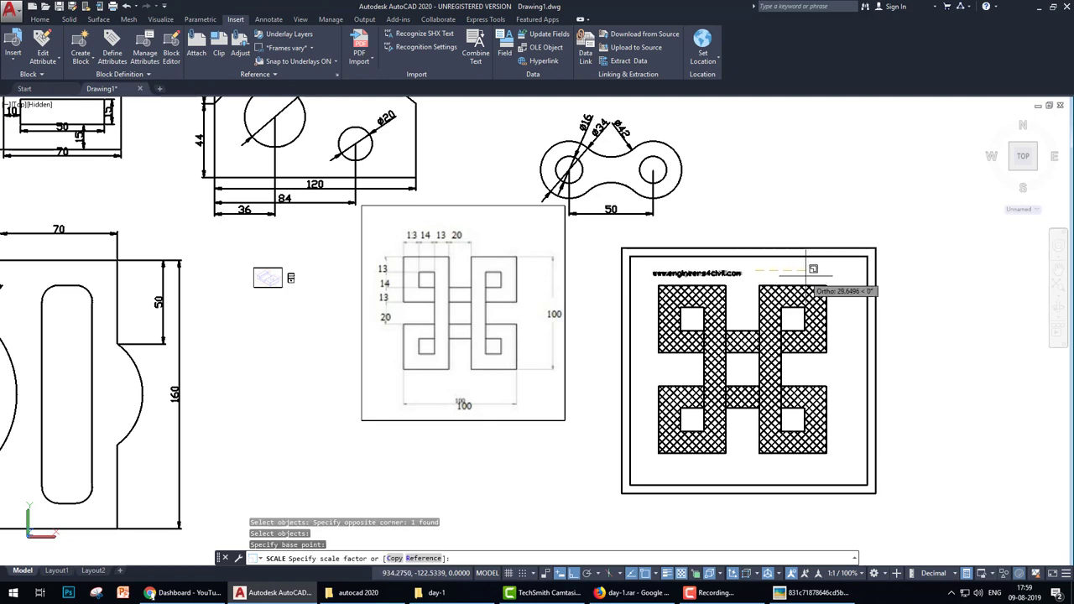
pyautogui.click(848, 280)
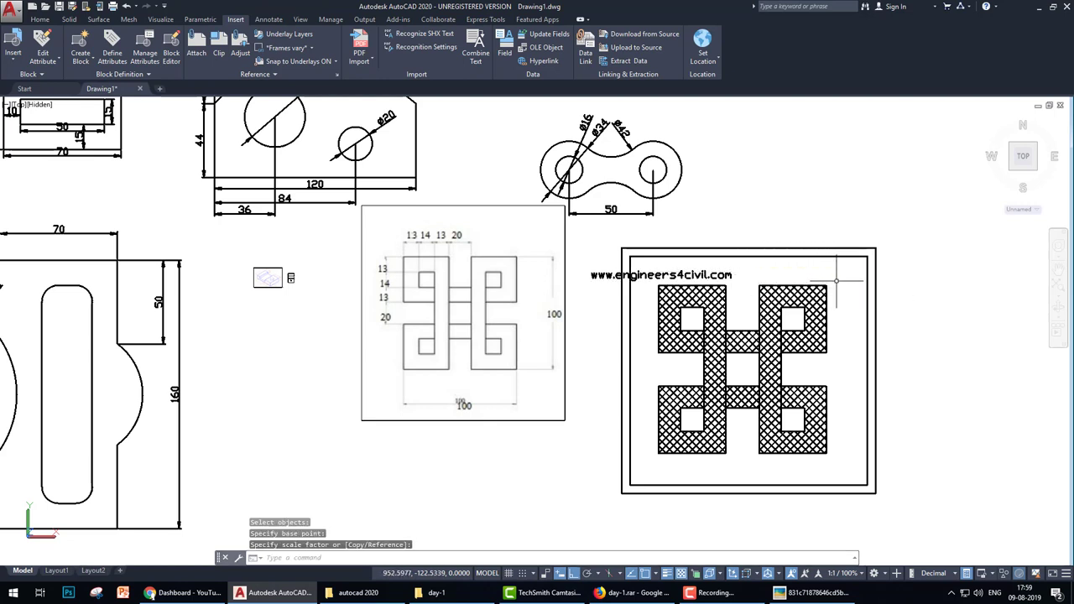
# Move the website text so it sits centred above the hatched pattern
pyautogui.write('m')
pyautogui.press('Return')
pyautogui.click(738, 294)
pyautogui.click(698, 247)
pyautogui.press('Return')
pyautogui.click(755, 271)
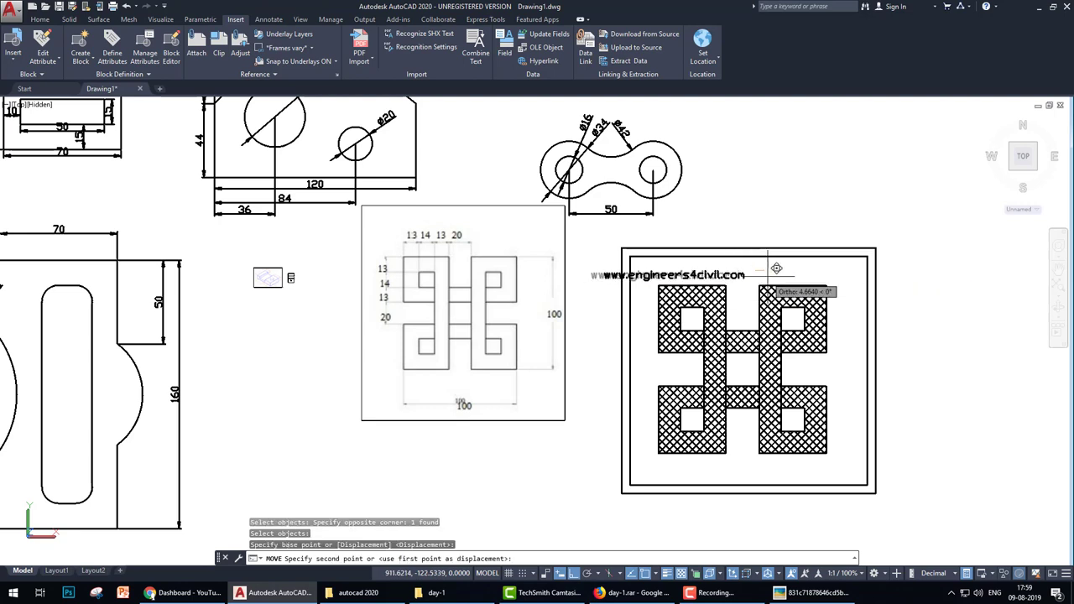
pyautogui.click(824, 311)
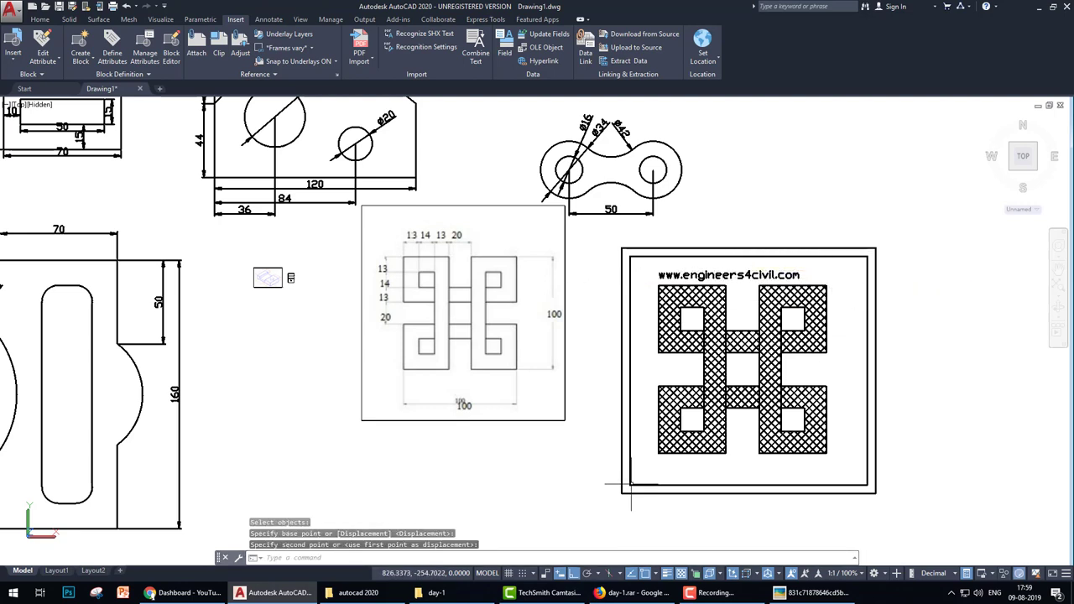